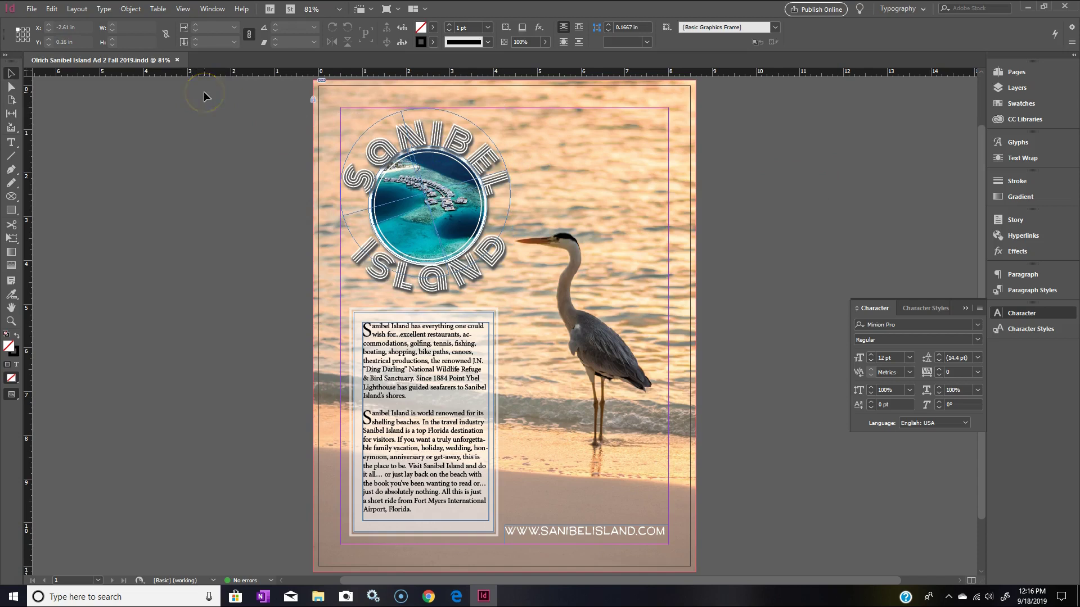
Step: Show the Adobe PDF Presets submenu under the File menu
left_click(32, 9)
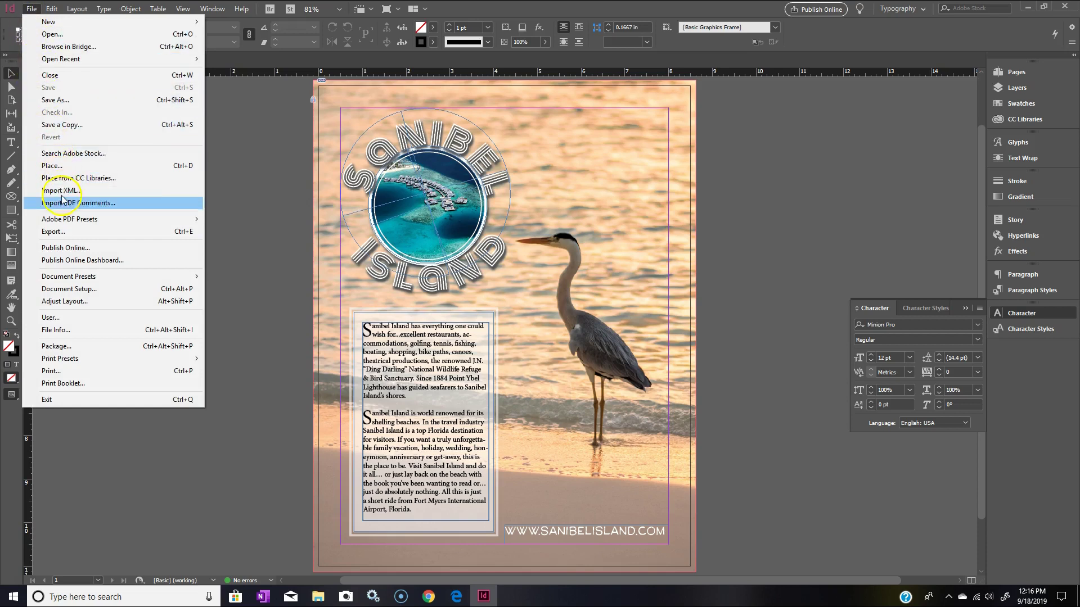
mouse_move(66, 223)
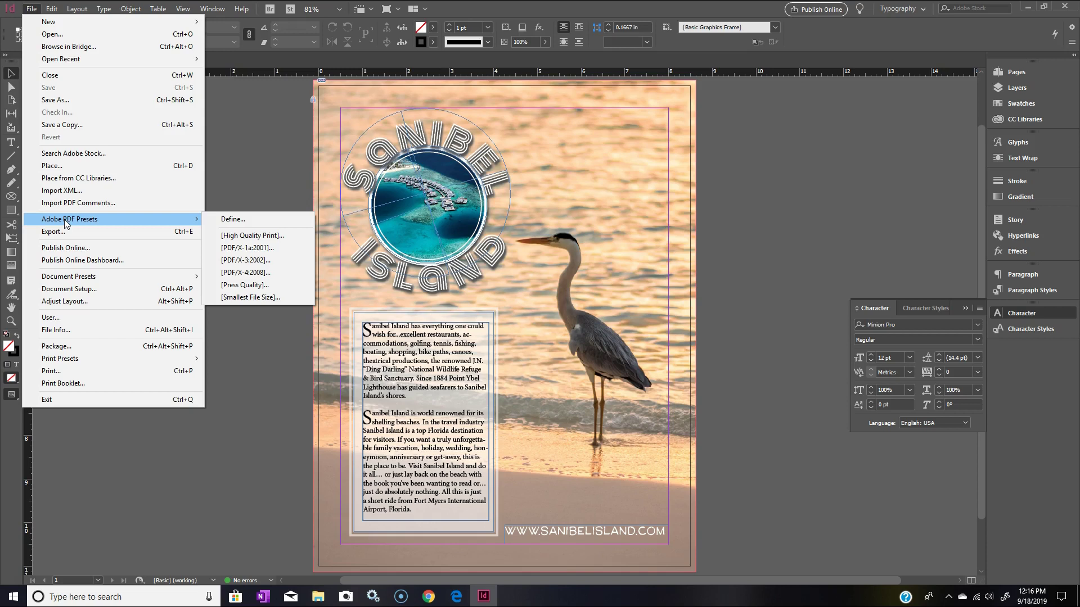
left_click(251, 223)
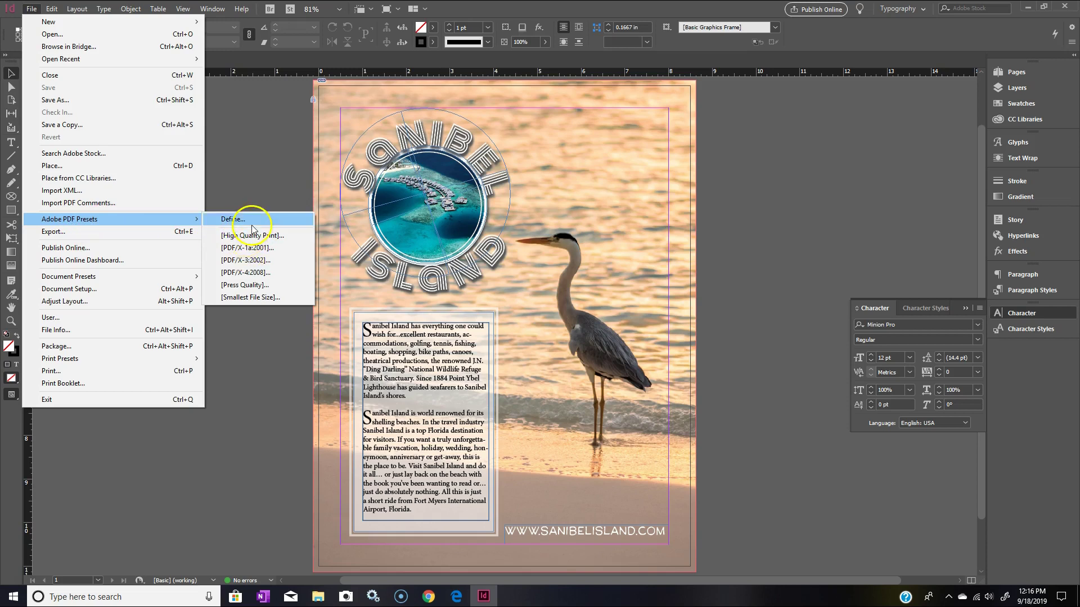
Step: Set up a Smallest File Size PDF export to the Art 211 folder and view its Summary warnings
left_click(250, 298)
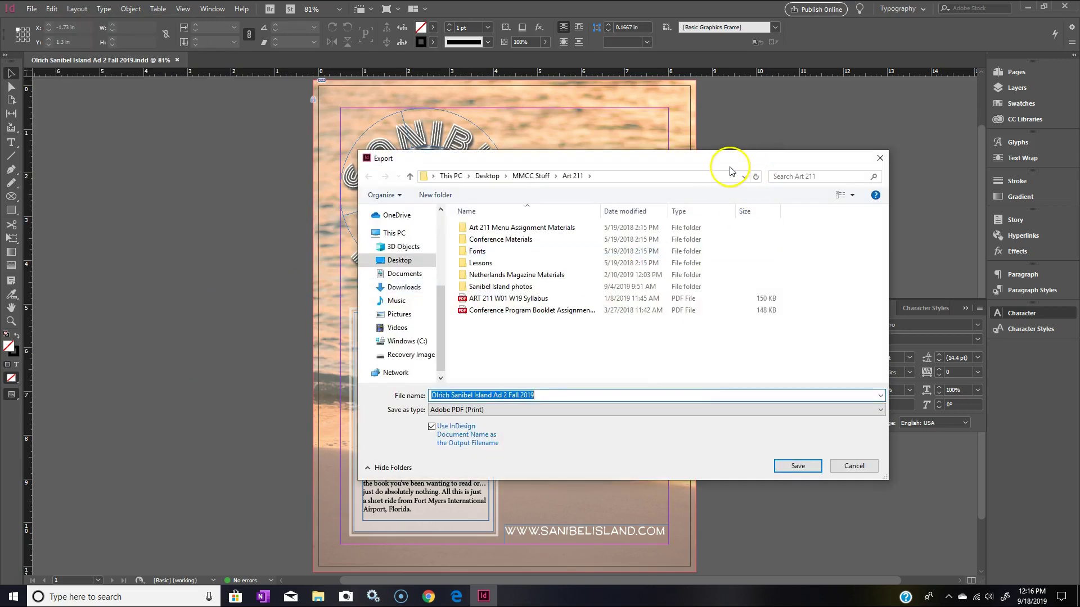
left_click_drag(716, 161, 607, 119)
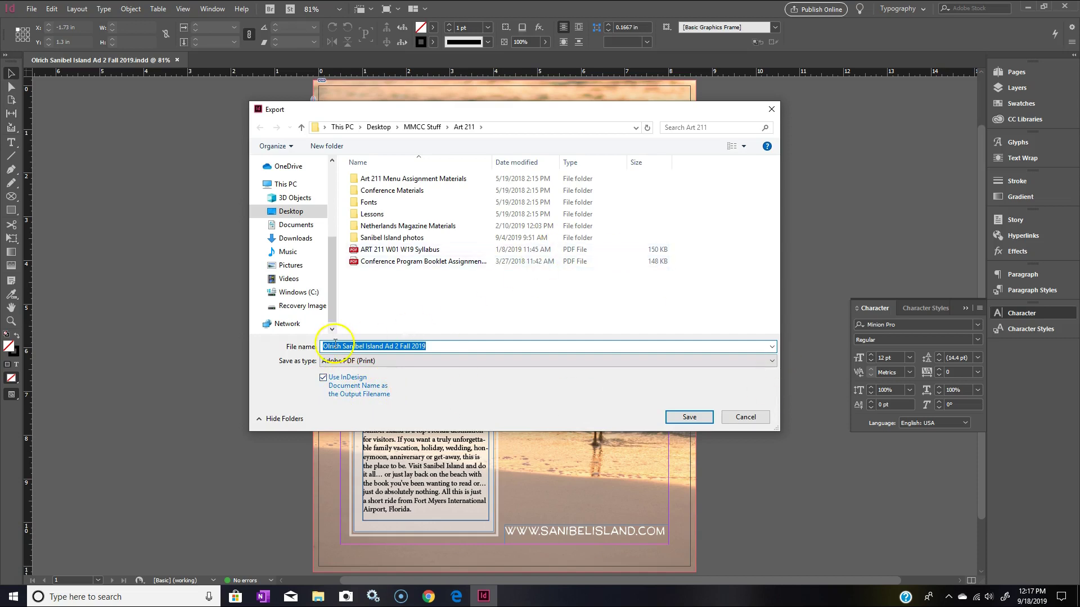
left_click(688, 419)
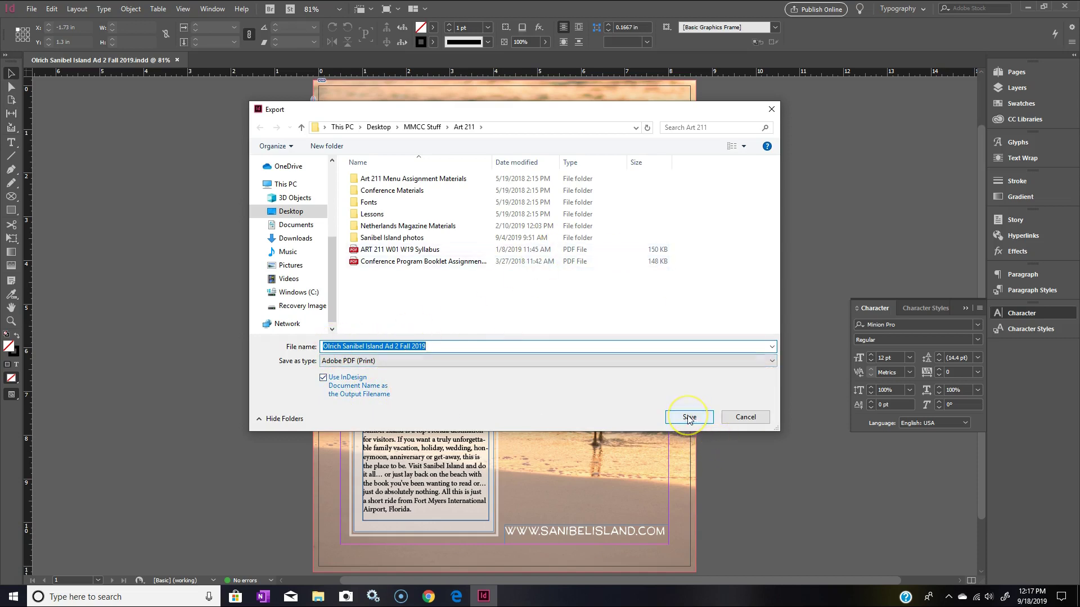
left_click(689, 418)
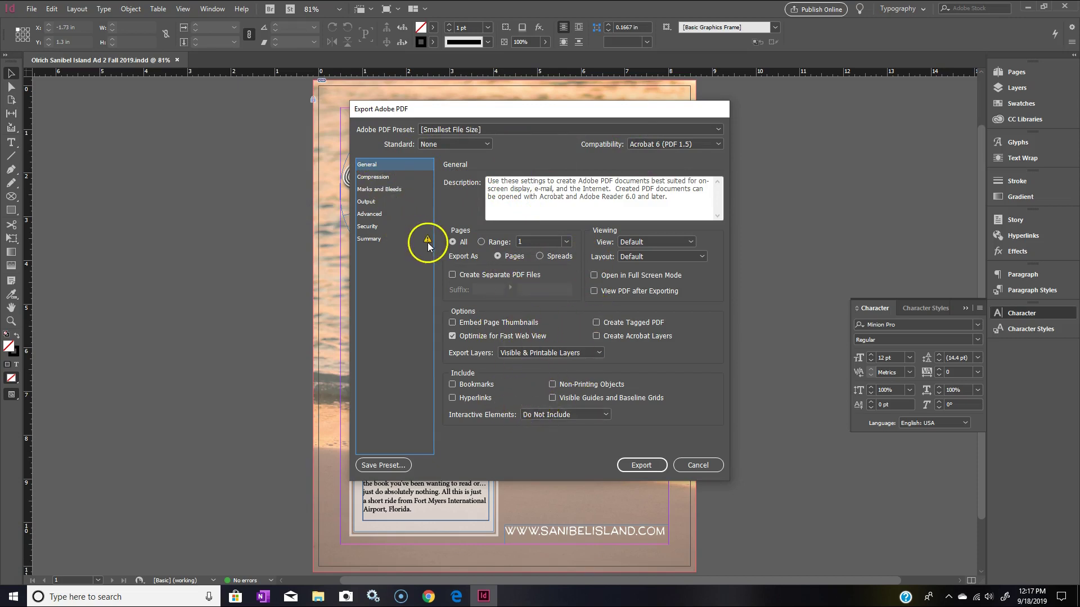
left_click(370, 239)
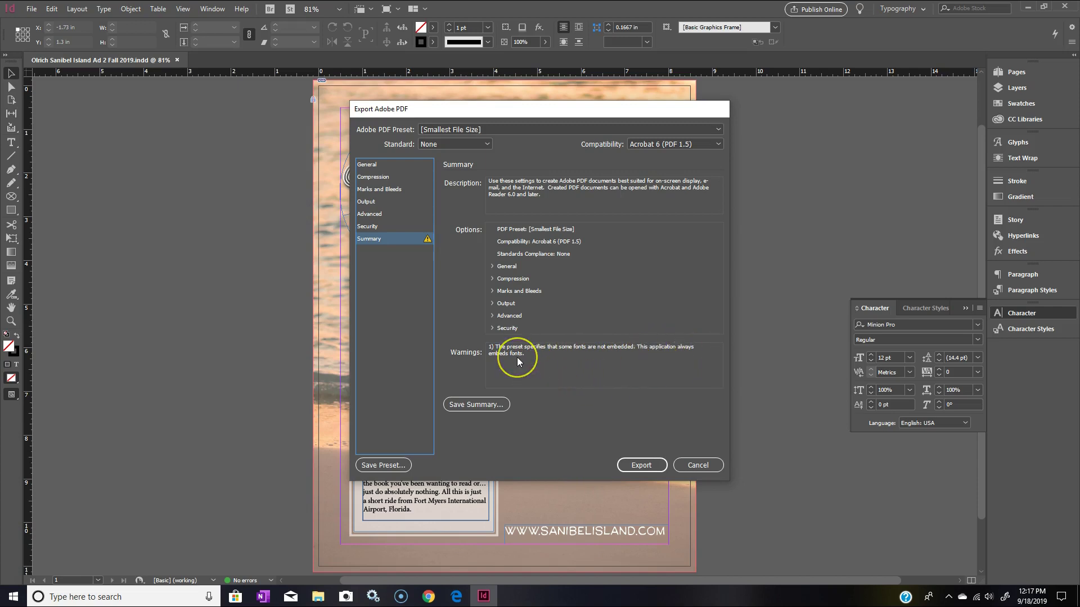
Step: Export the Smallest File Size PDF, accepting the transparency blend space warning
left_click(648, 467)
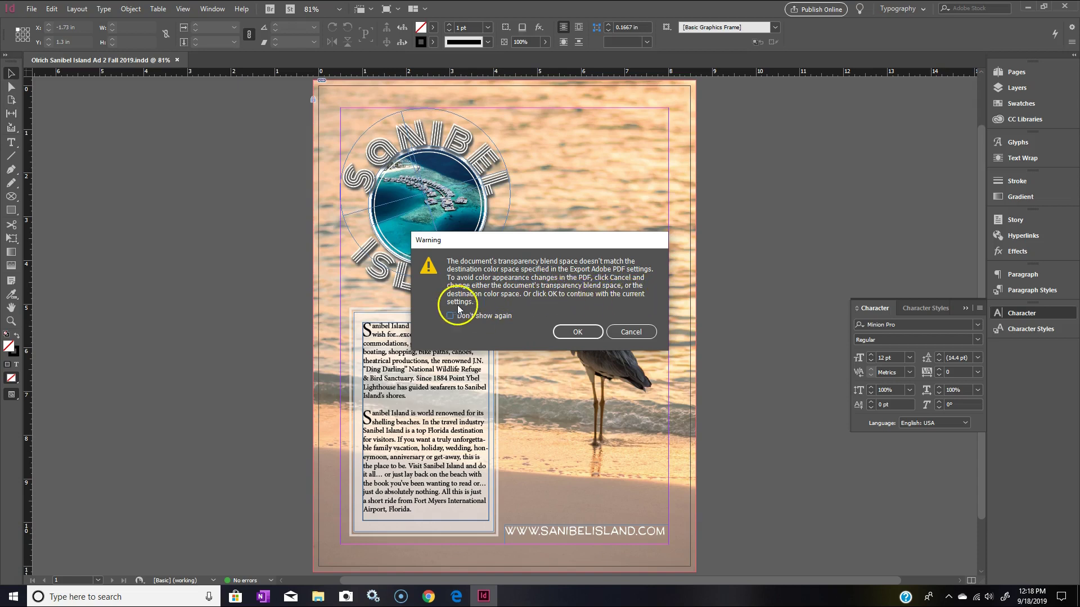
left_click(573, 333)
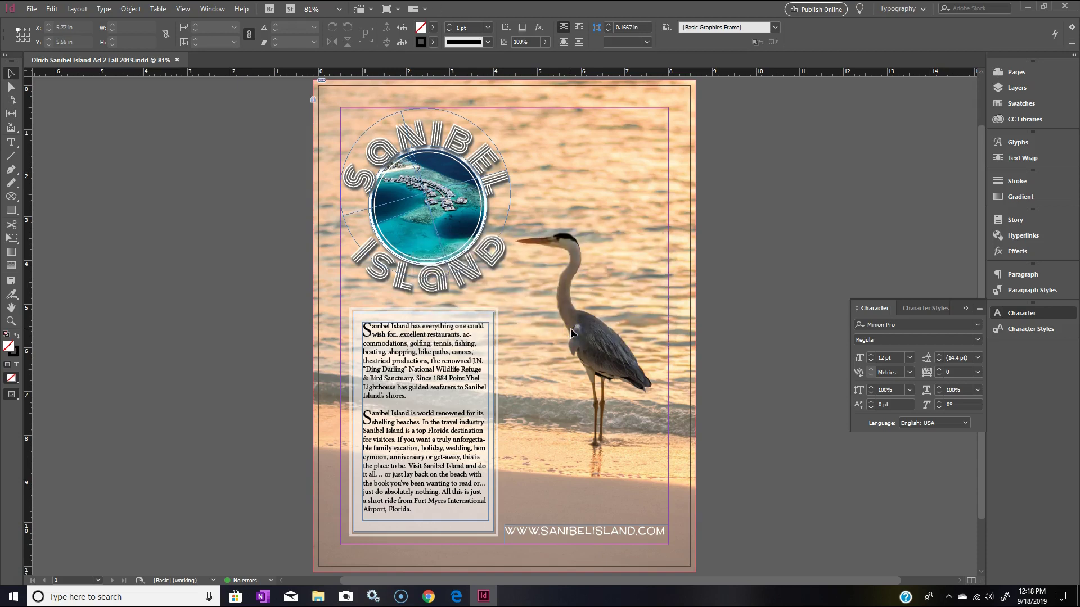
left_click(542, 215)
left_click(629, 168)
Step: Minimize InDesign, confirm the new PDF in Art 211 is 152 KB, and open it
left_click(1025, 6)
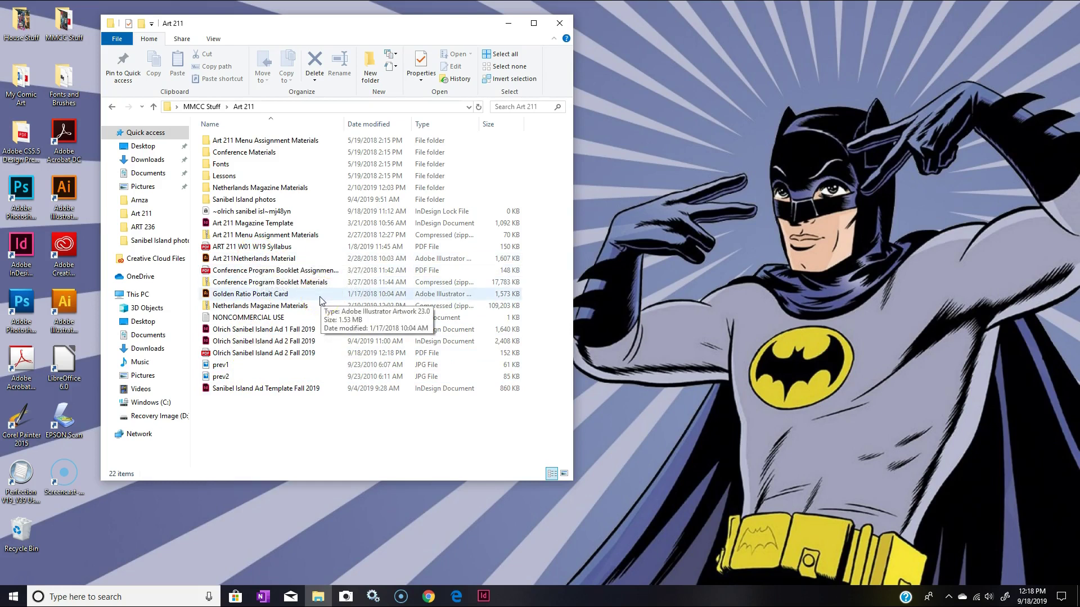
left_click(283, 357)
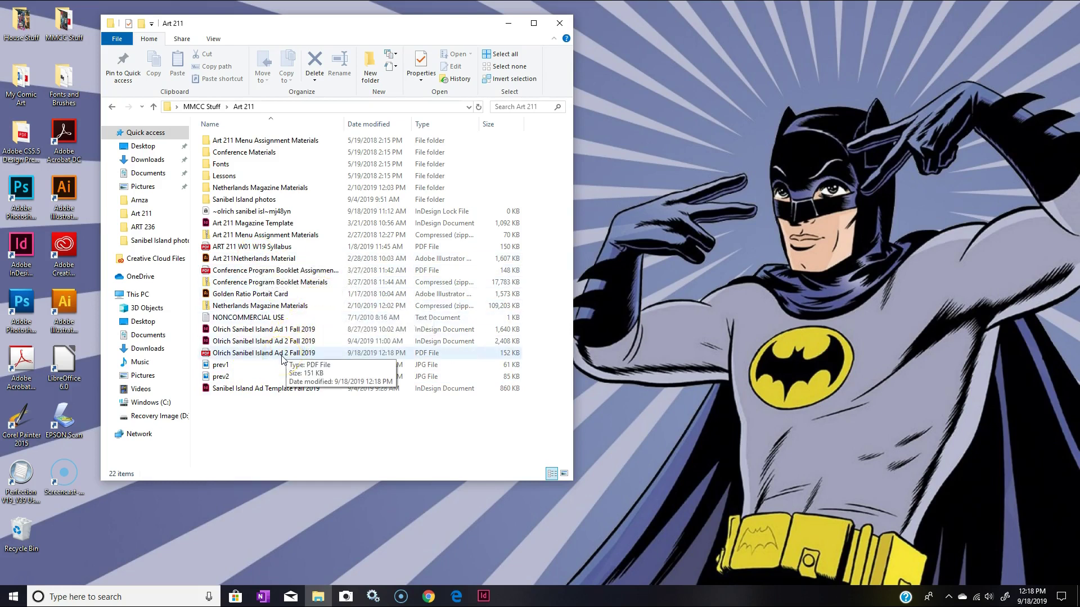
double_click(282, 358)
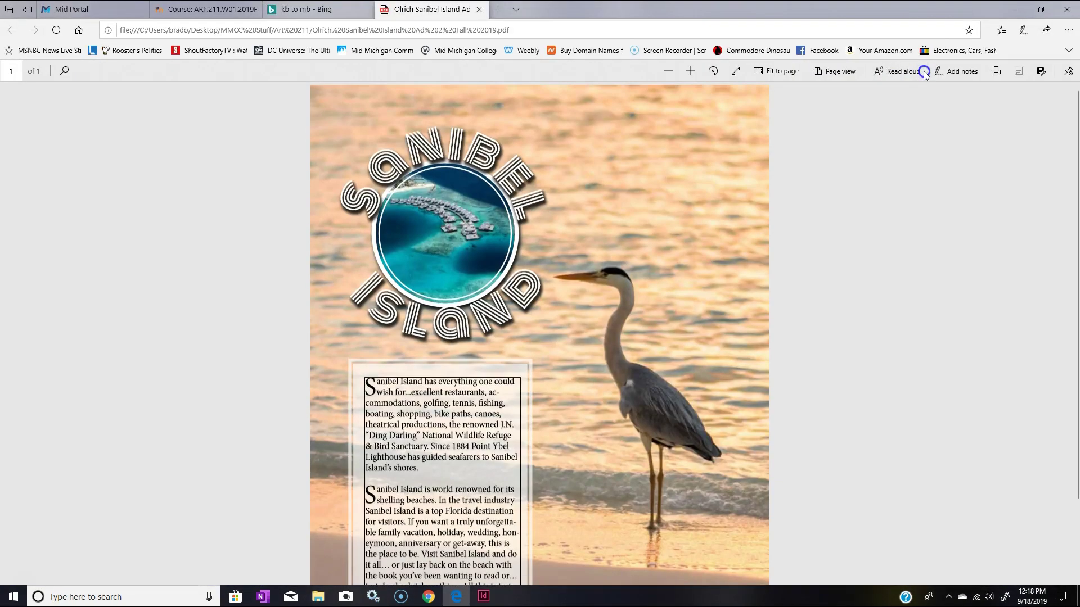
Step: Scroll through the ad PDF in Edge, then minimize the viewer
left_click_drag(1074, 227, 1075, 199)
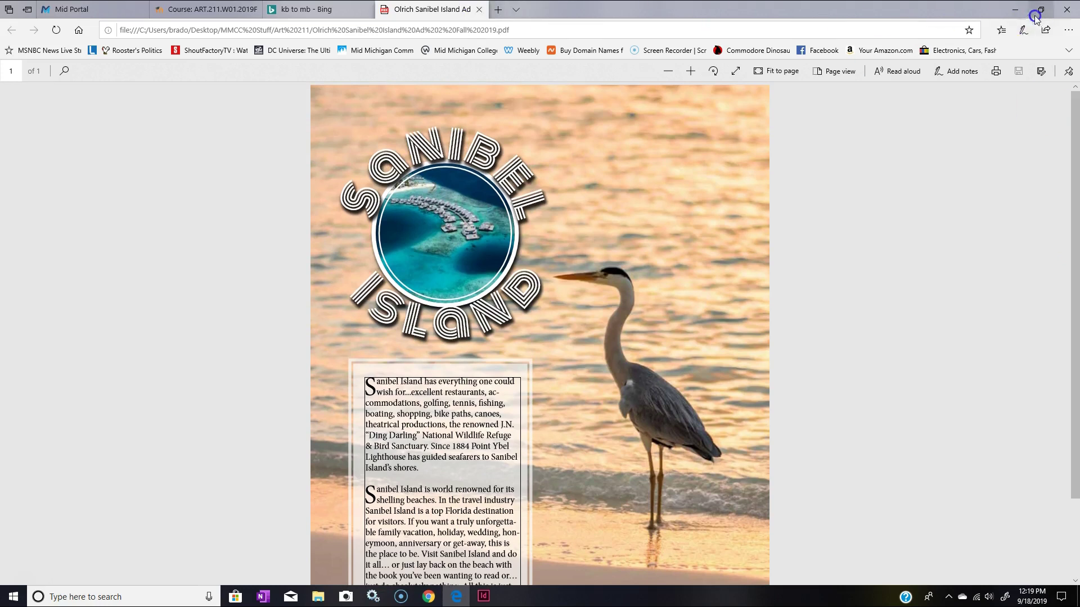
left_click(1015, 9)
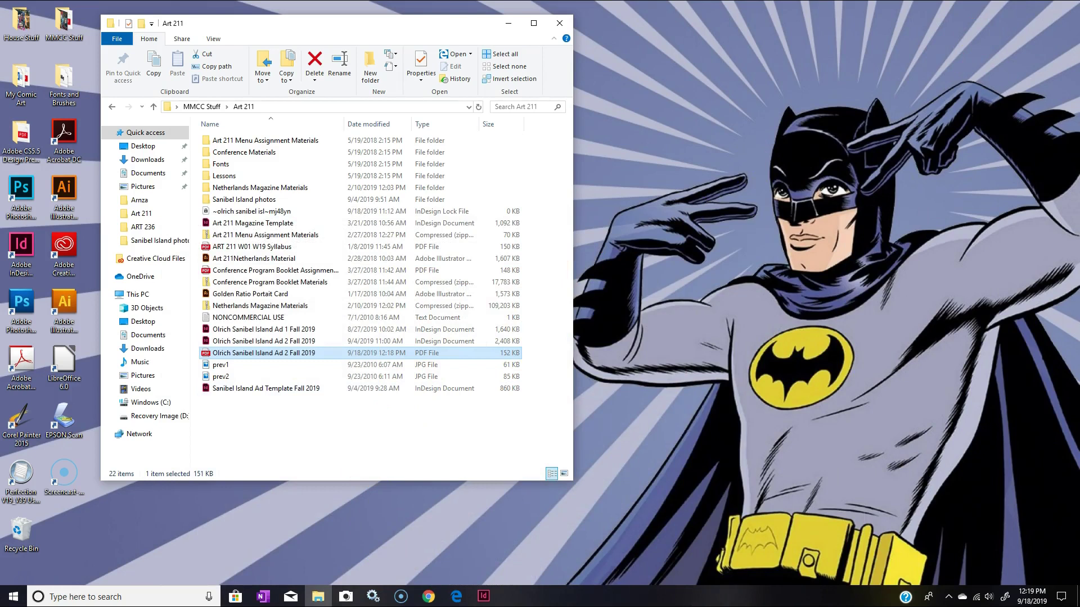
Step: Switch back to InDesign's Sanibel Island ad layout and open the File menu
left_click(488, 598)
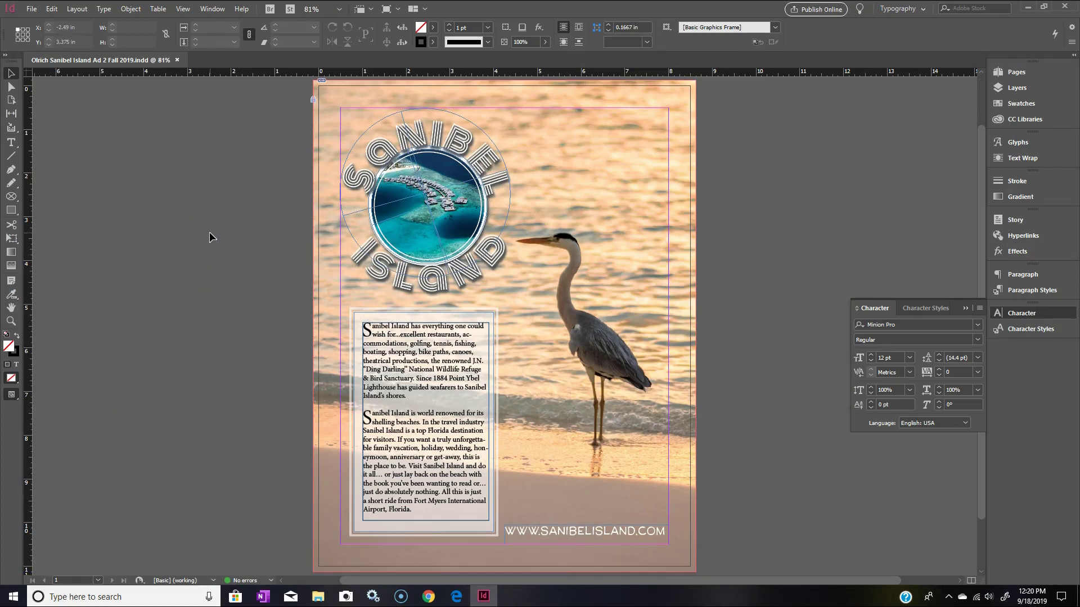
left_click(240, 146)
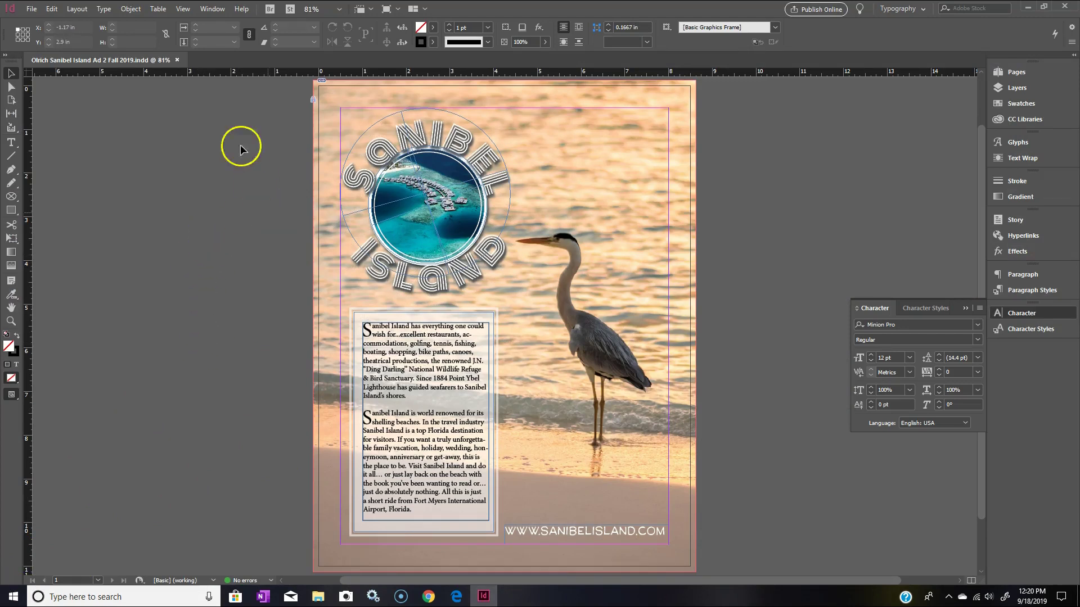
left_click(33, 10)
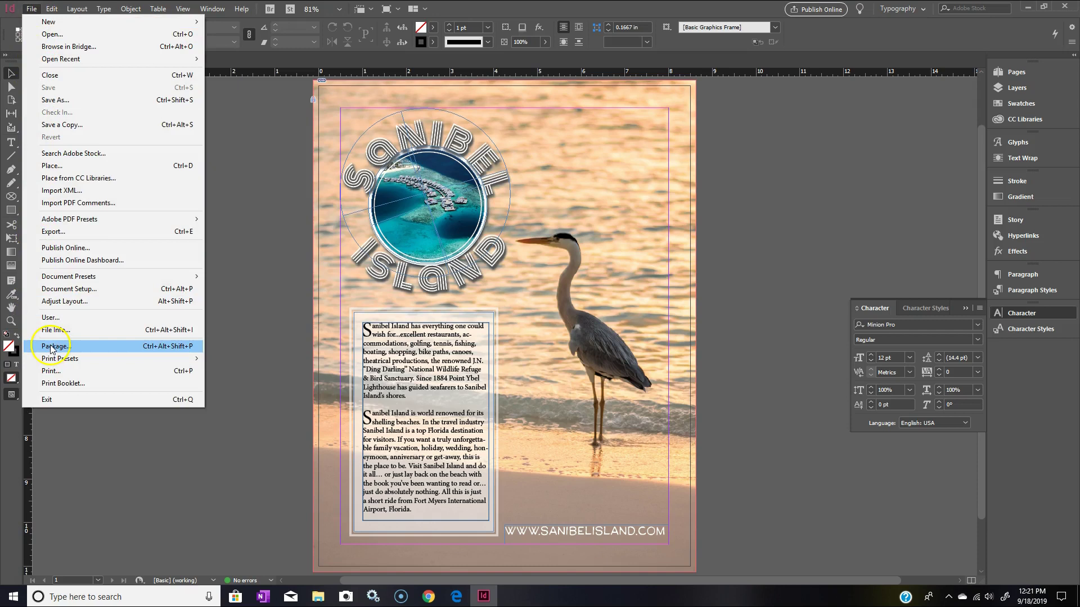
Step: Start Package and check the fonts: ManlyMen BB, Minion Pro and Monoton Regular, all OK
left_click(80, 348)
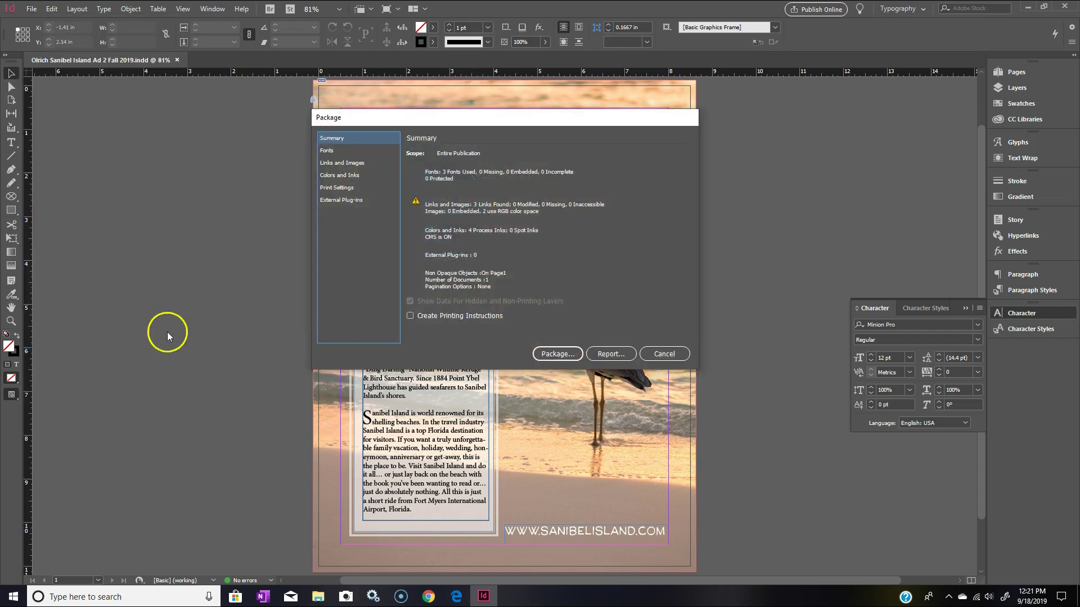
left_click_drag(602, 120, 614, 118)
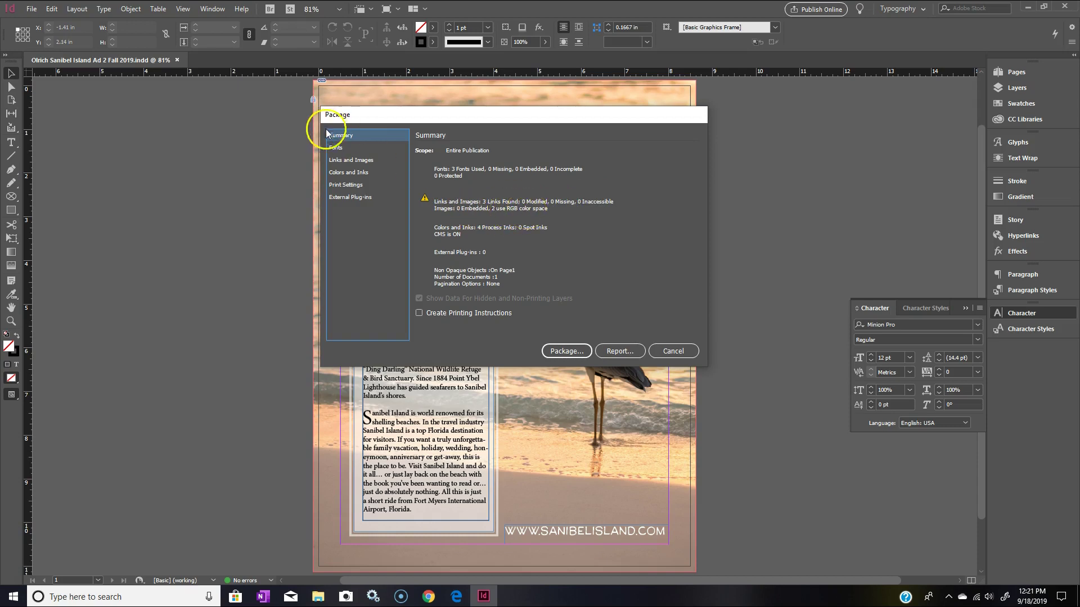
left_click(336, 148)
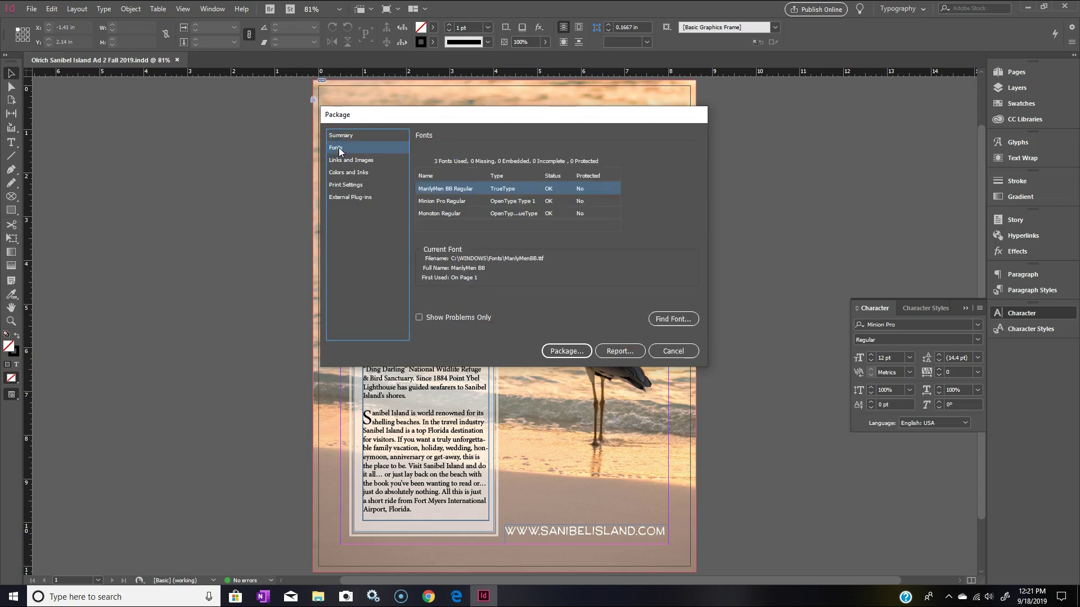
Step: Inspect Monoton Regular, then confirm all three linked images are linked, with two RGB JPEGs
left_click(465, 213)
left_click(358, 160)
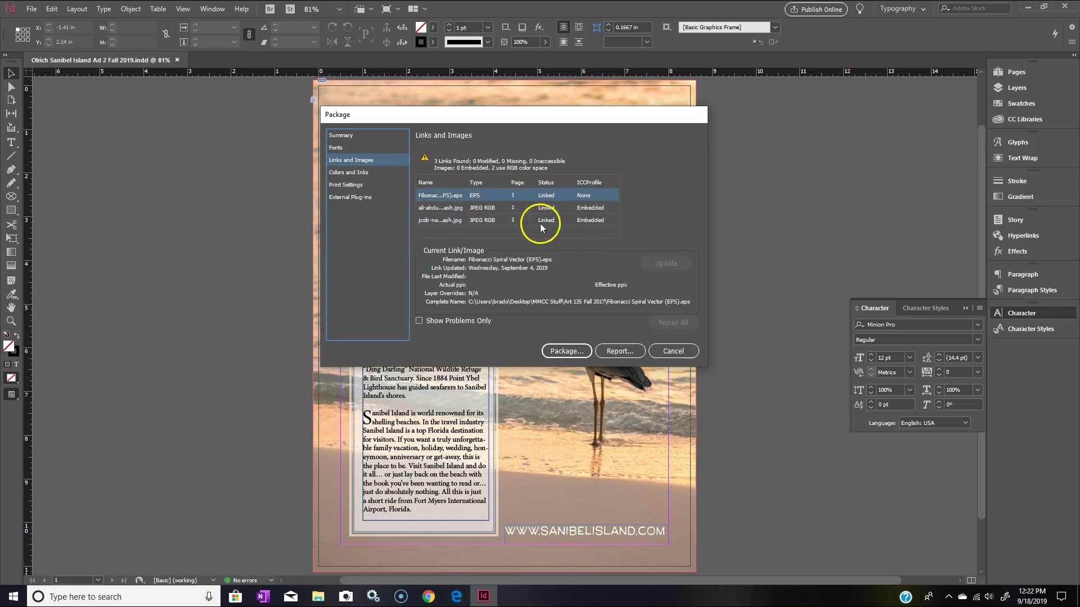
left_click_drag(489, 111, 384, 109)
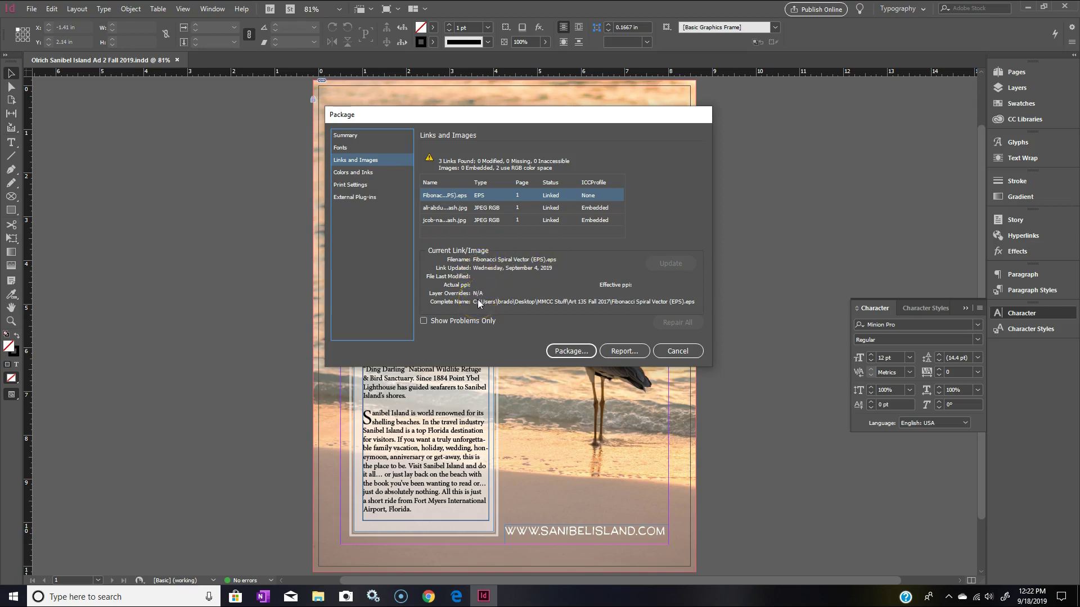
Step: Review Colors and Inks, Print Settings and External Plug-ins, then proceed from Summary to Package
left_click(359, 172)
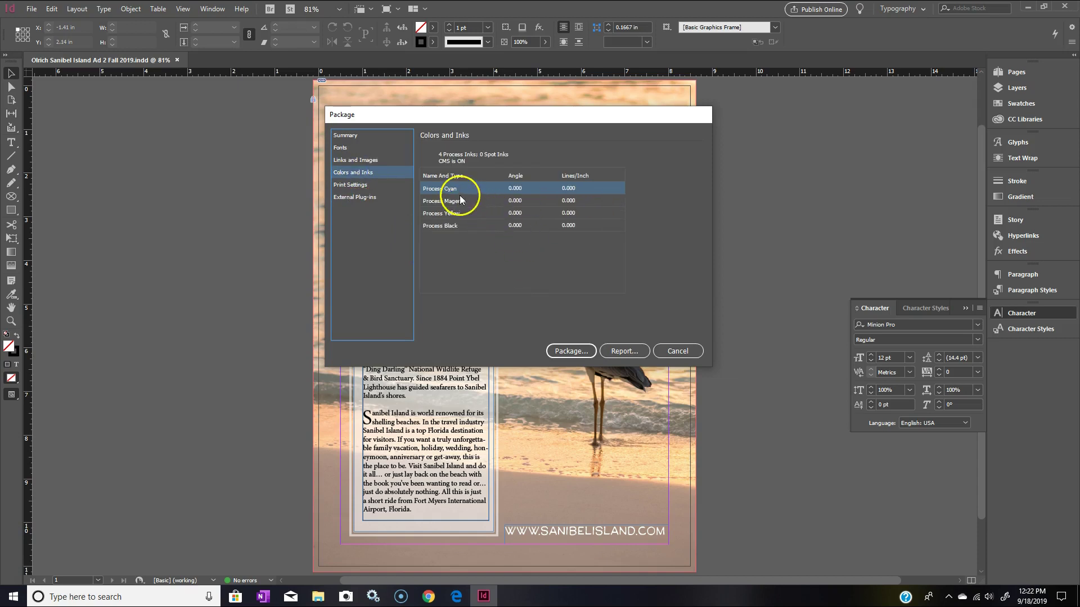
left_click(356, 185)
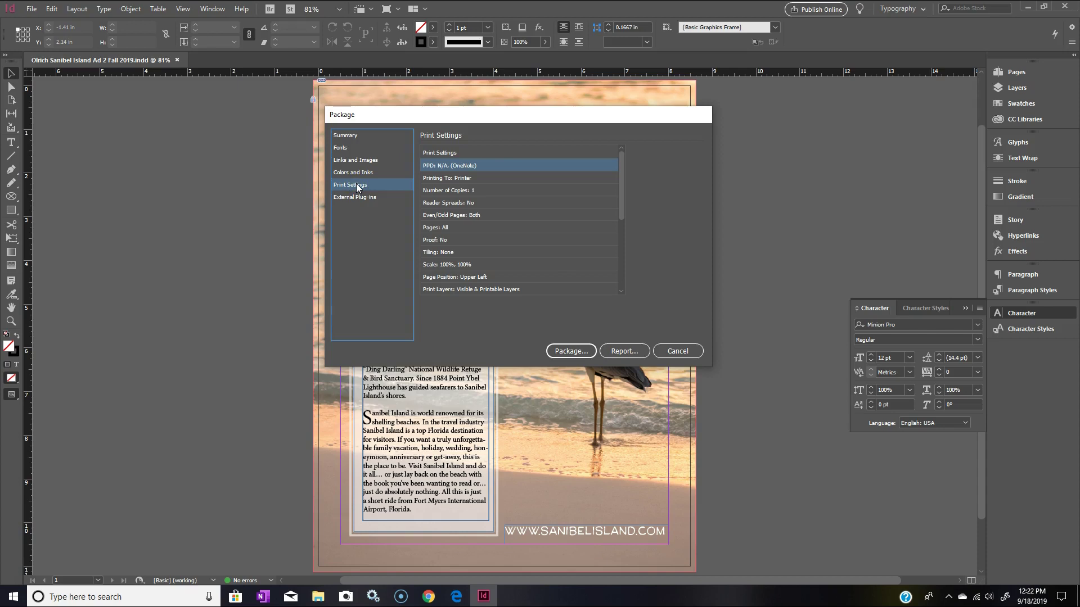
left_click(357, 198)
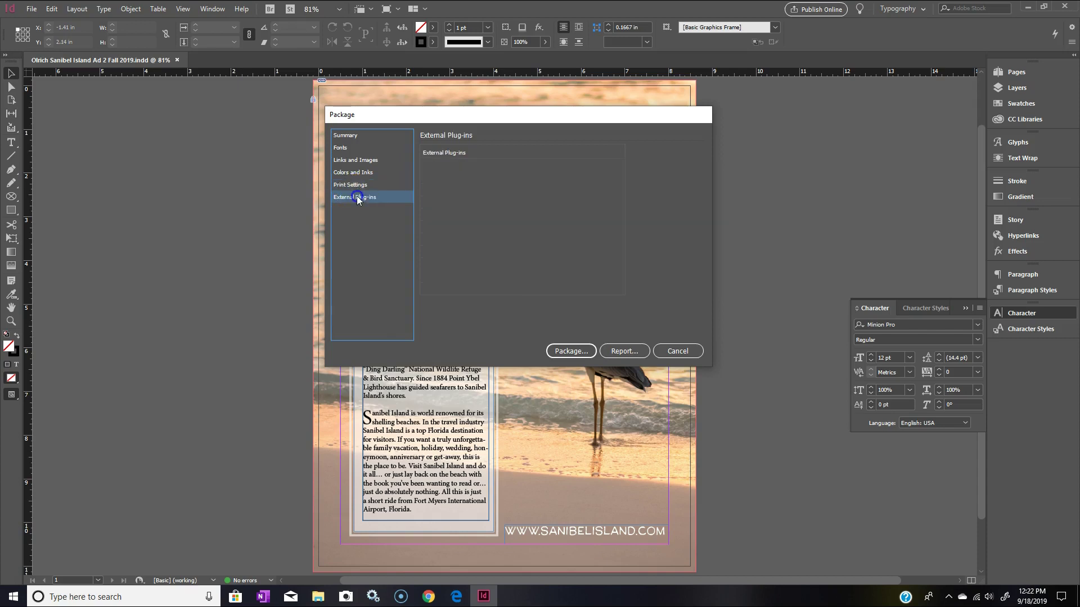
left_click(350, 135)
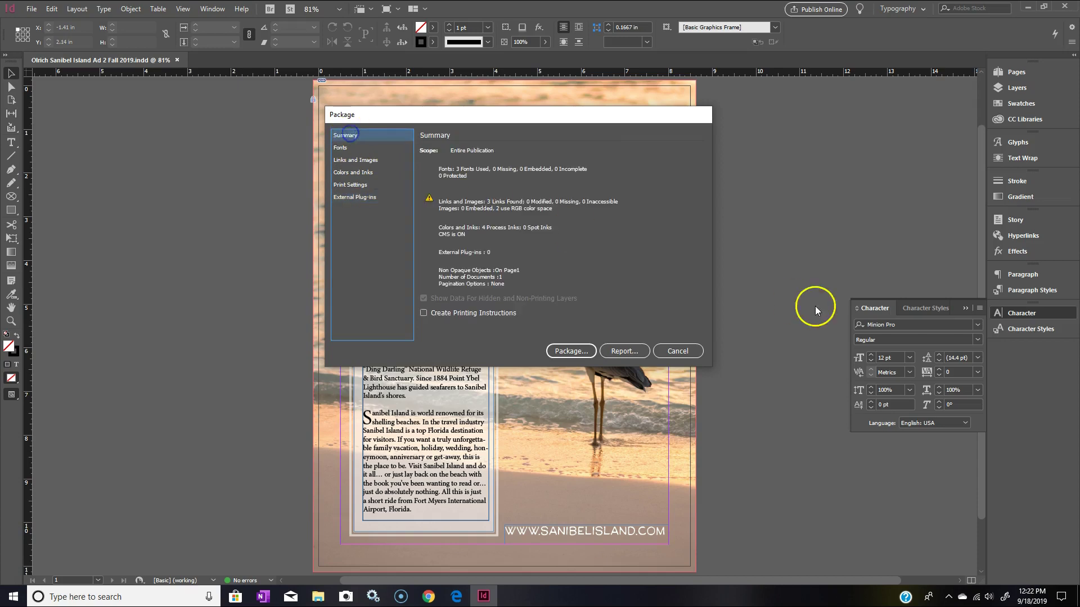
left_click(582, 352)
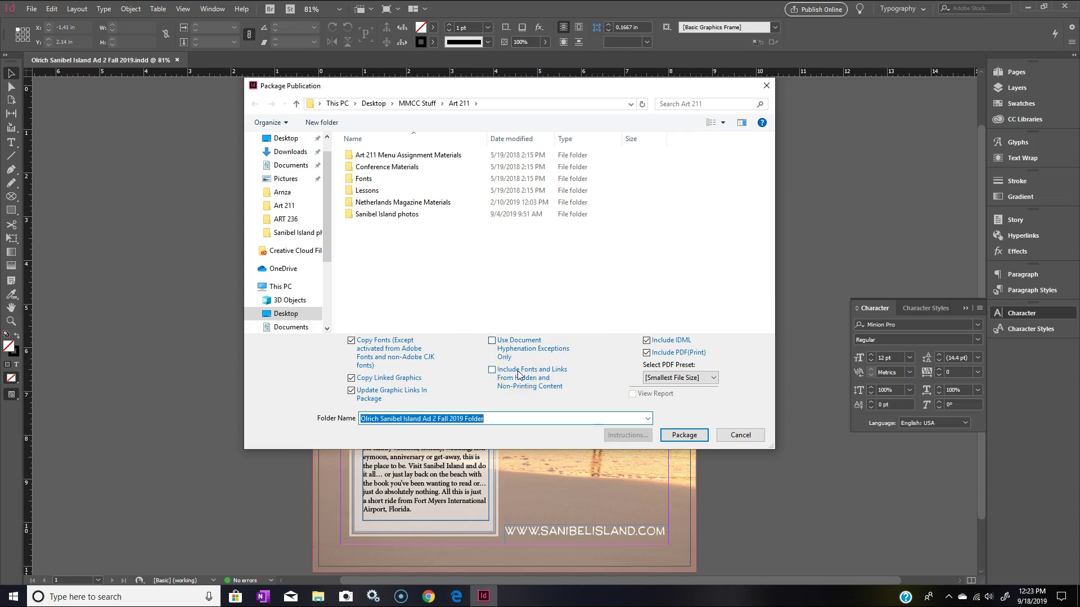
Step: Package the ad into Art 211 with fonts, links, IDML and PDF included
left_click(684, 435)
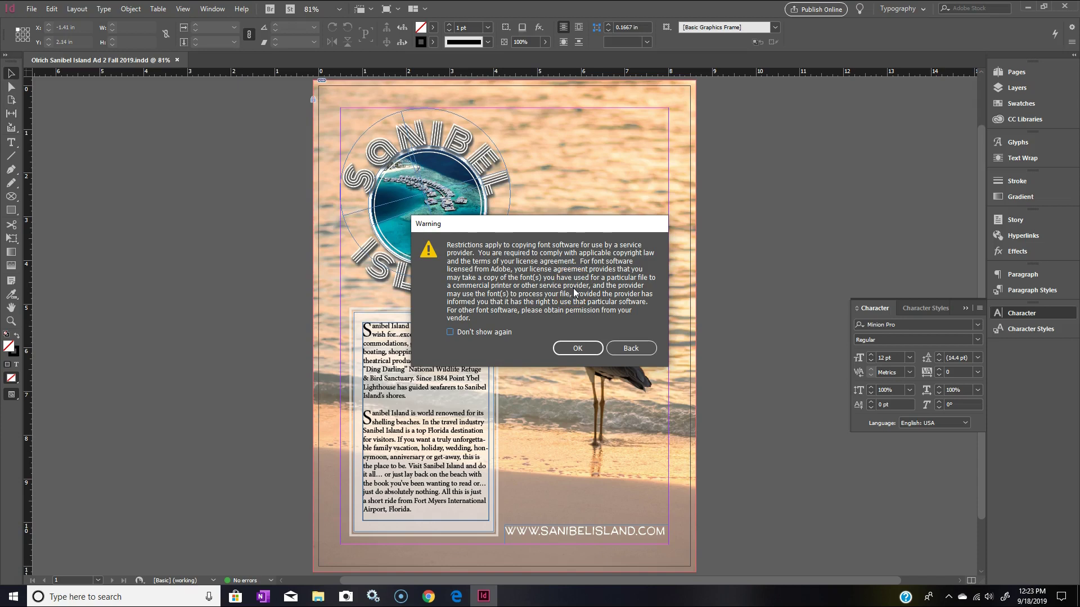
Step: Turn off the font warning, then accept it and the transparency blend space warning to finish packaging
left_click(586, 296)
left_click(545, 336)
left_click(451, 332)
left_click(579, 349)
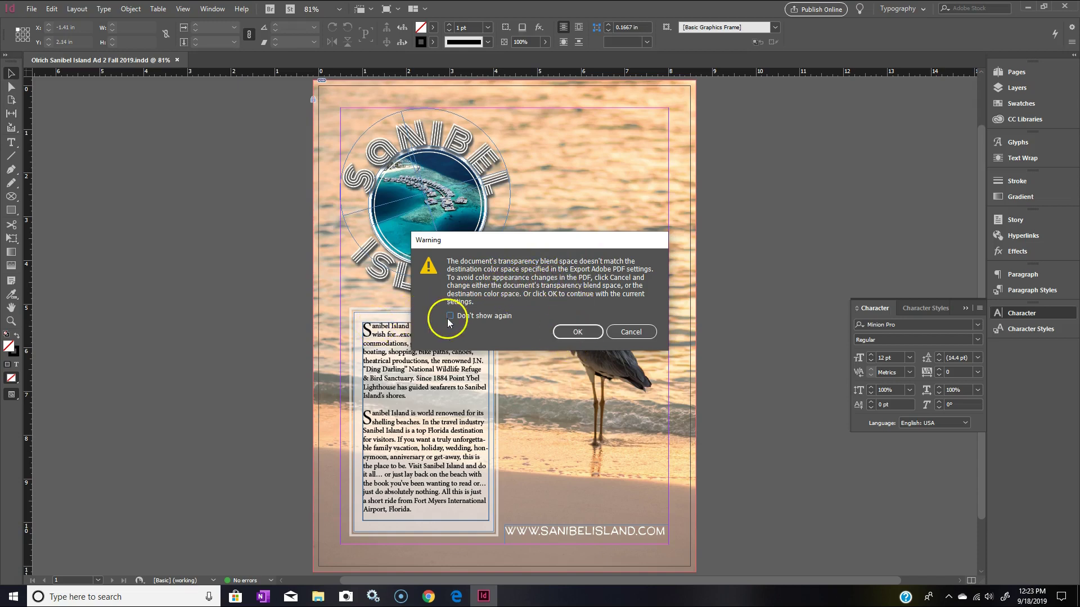
left_click(578, 332)
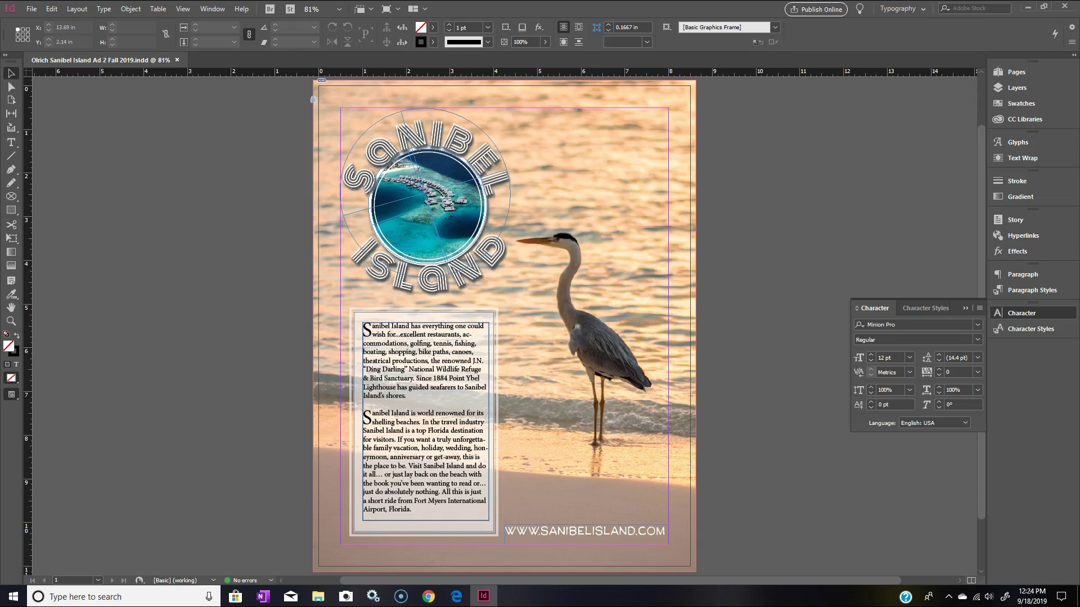
Step: Minimize InDesign and inspect the fonts, links, IDML, INDD and PDF in the Sanibel Island Ad 2 Fall 2019 folder
left_click(1026, 8)
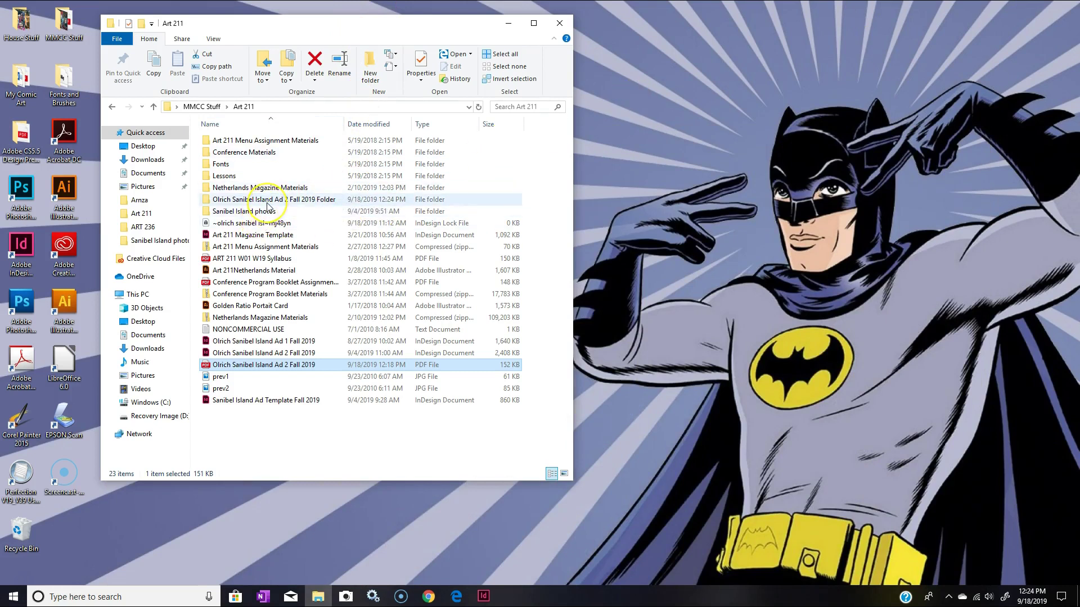
mouse_move(267, 204)
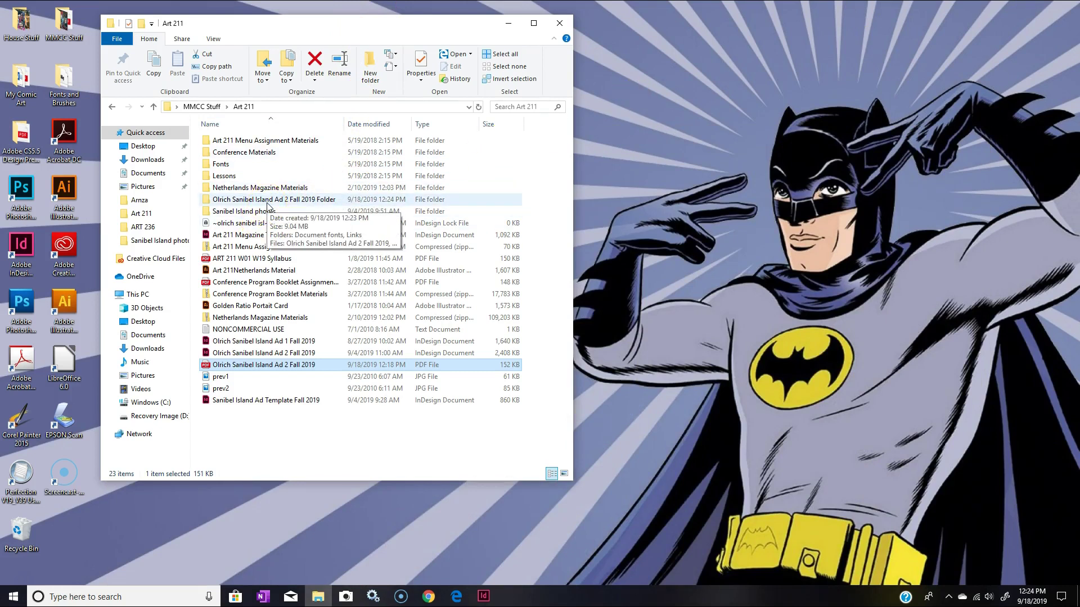
double_click(268, 204)
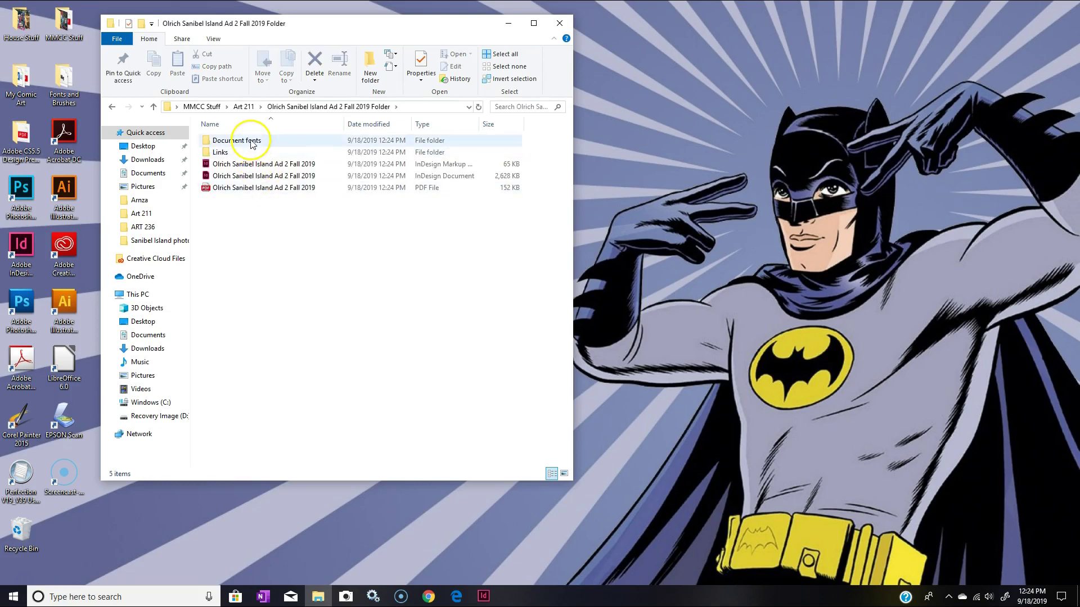
mouse_move(251, 145)
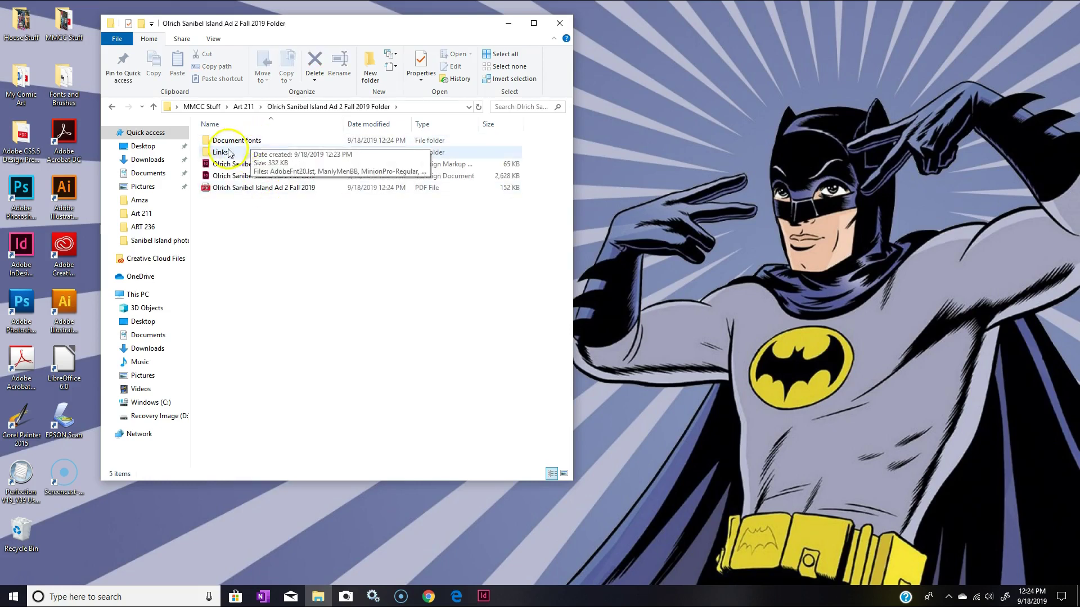
mouse_move(224, 155)
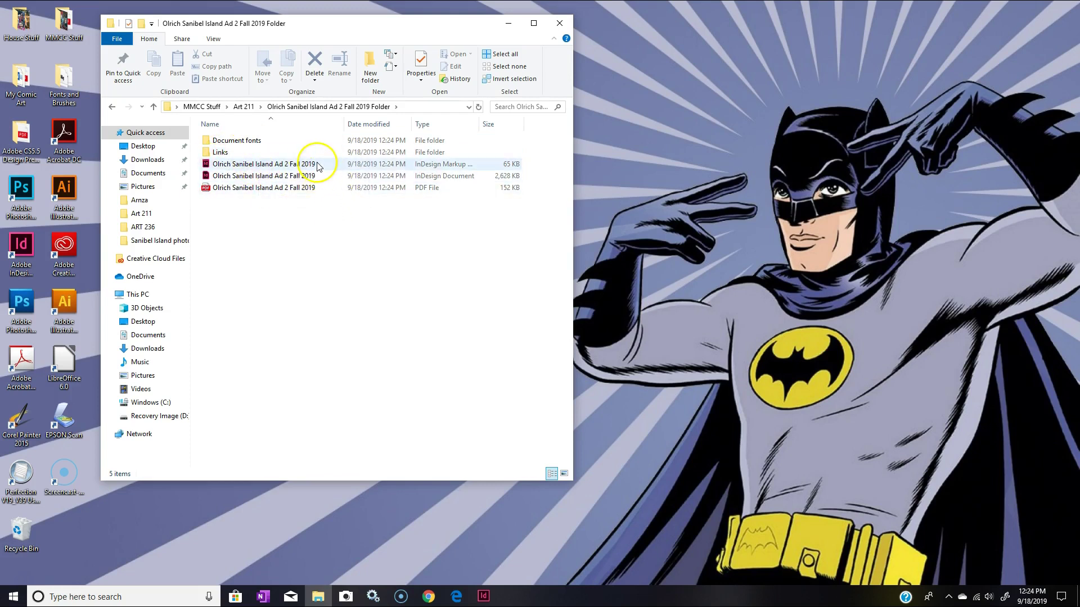
mouse_move(313, 166)
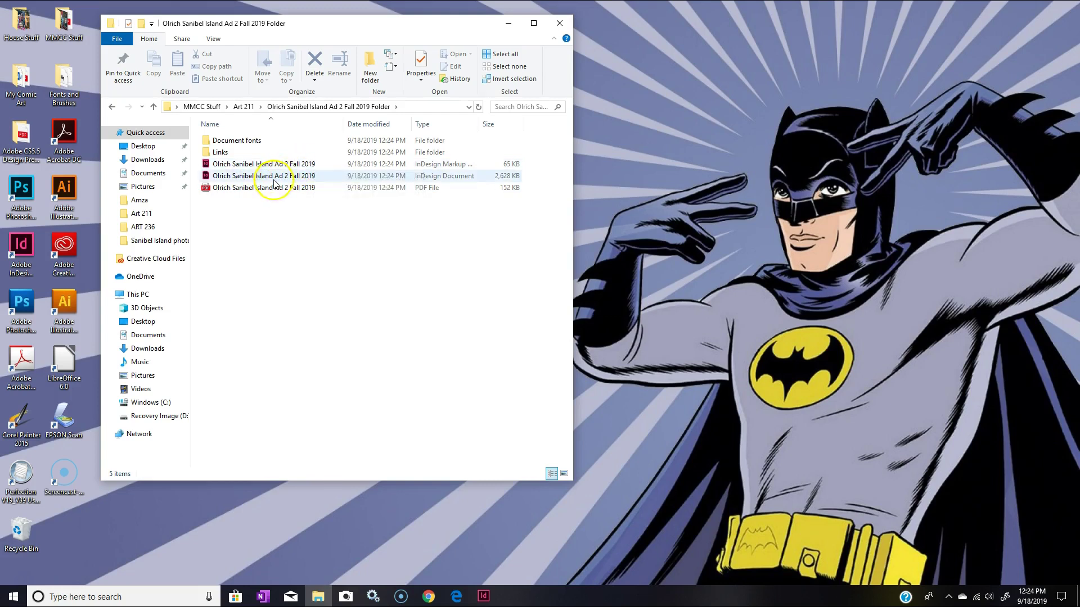
mouse_move(274, 183)
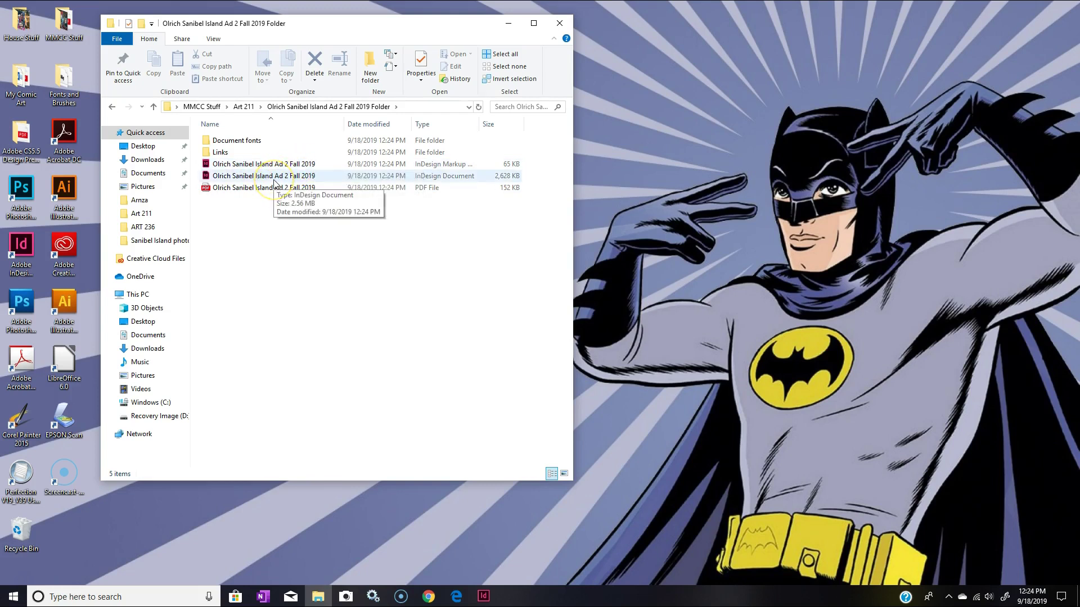
Step: Go back to Art 211, reopen the package folder, then return to Art 211
left_click(154, 108)
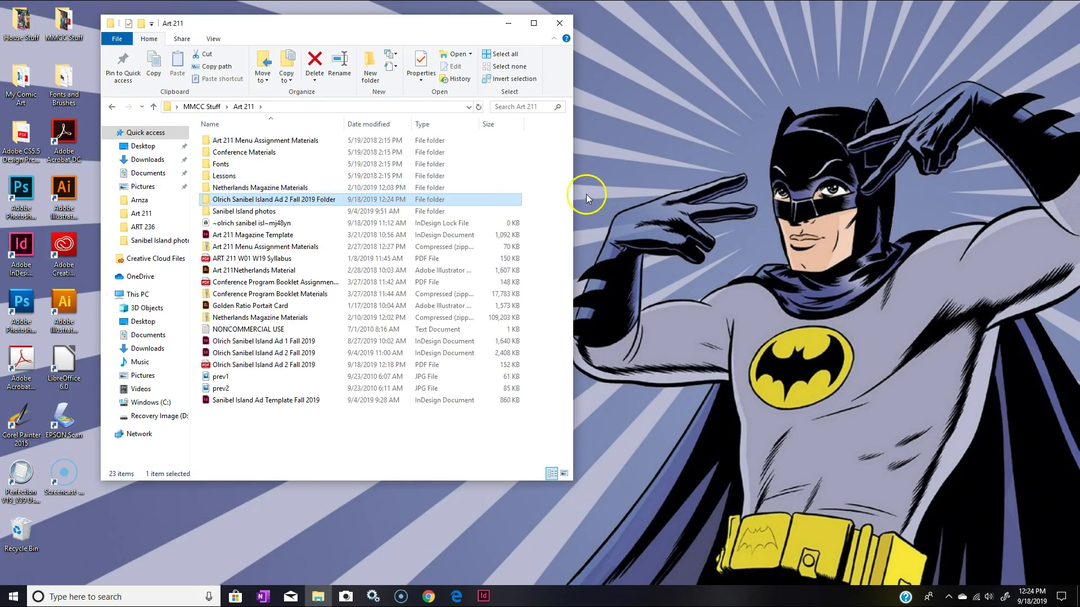
double_click(265, 199)
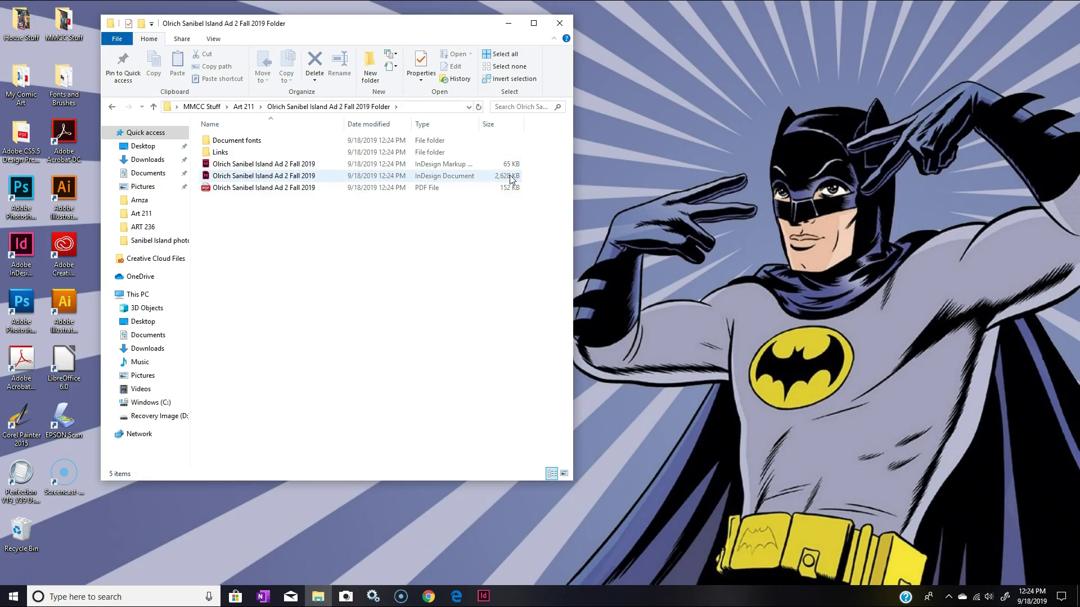
left_click(153, 107)
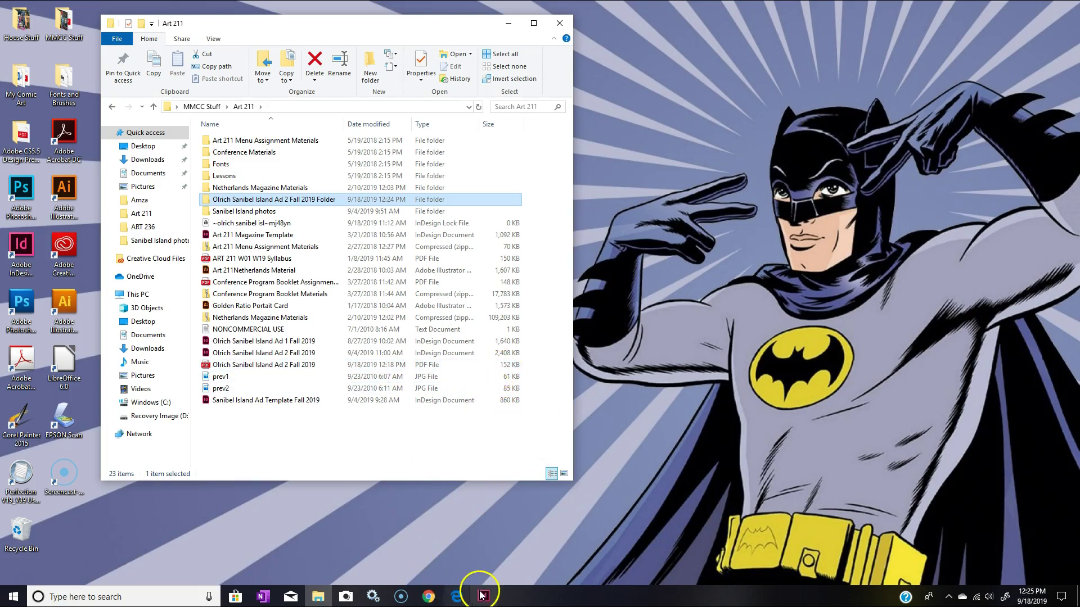
Step: In Edge's kb to mb Bing converter, enter 152 kilobytes to get 0.152 megabytes
mouse_move(459, 600)
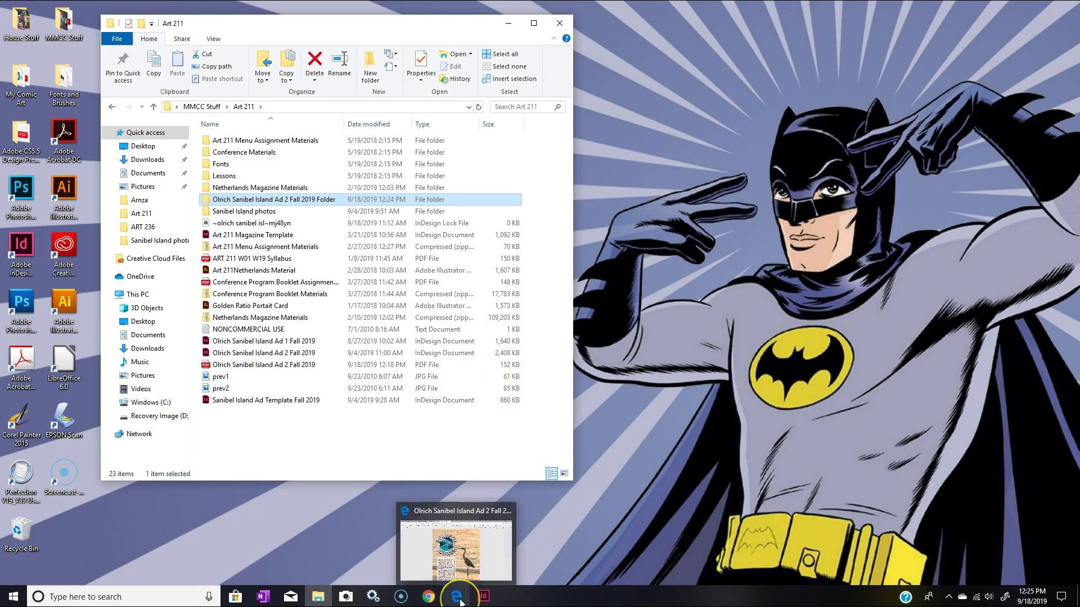
left_click(455, 548)
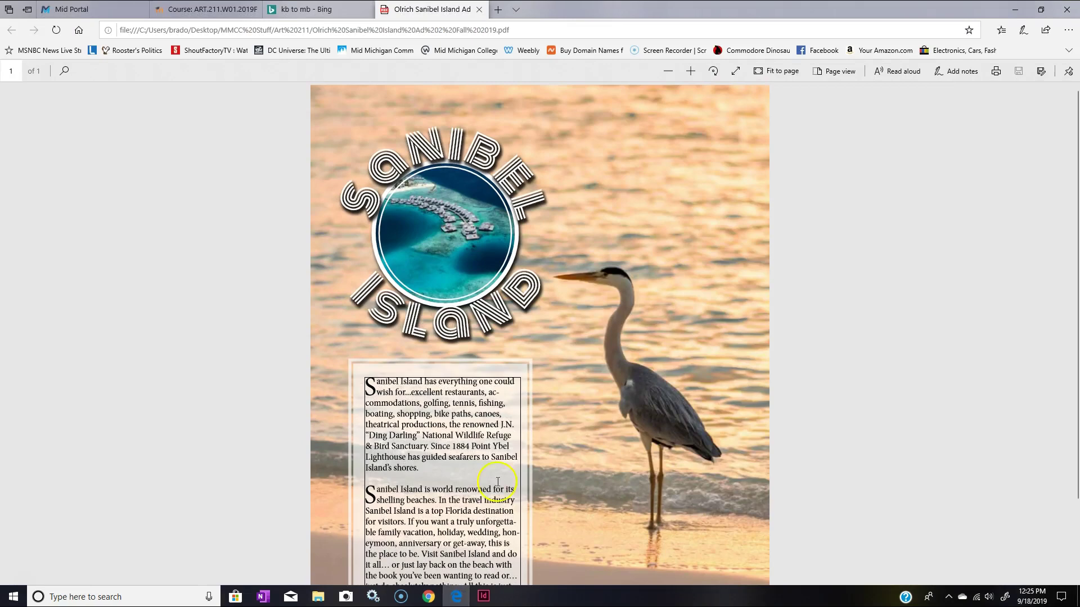
left_click(337, 11)
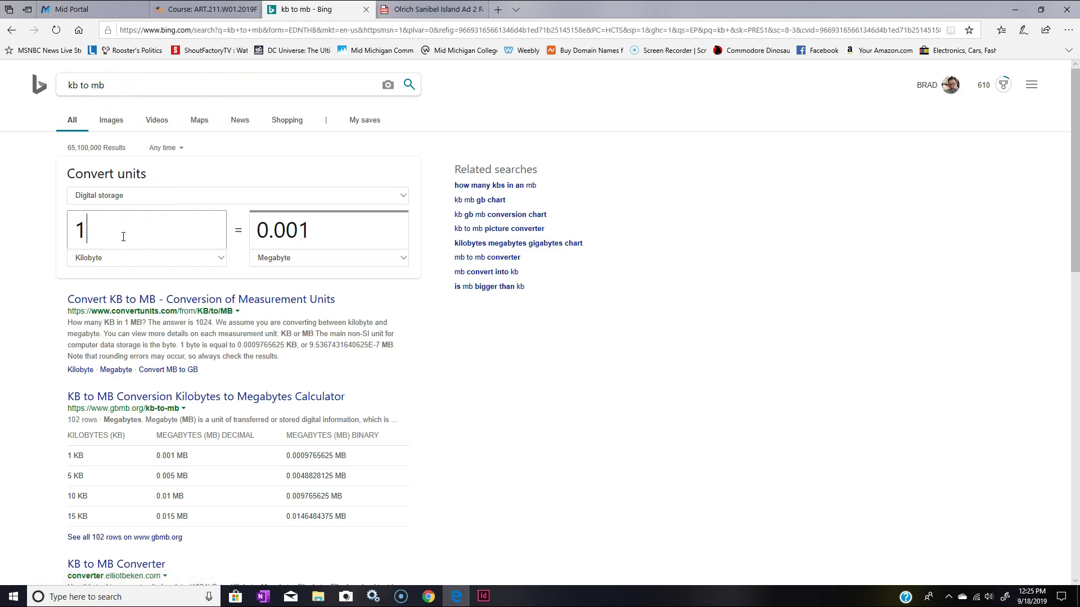
type("52")
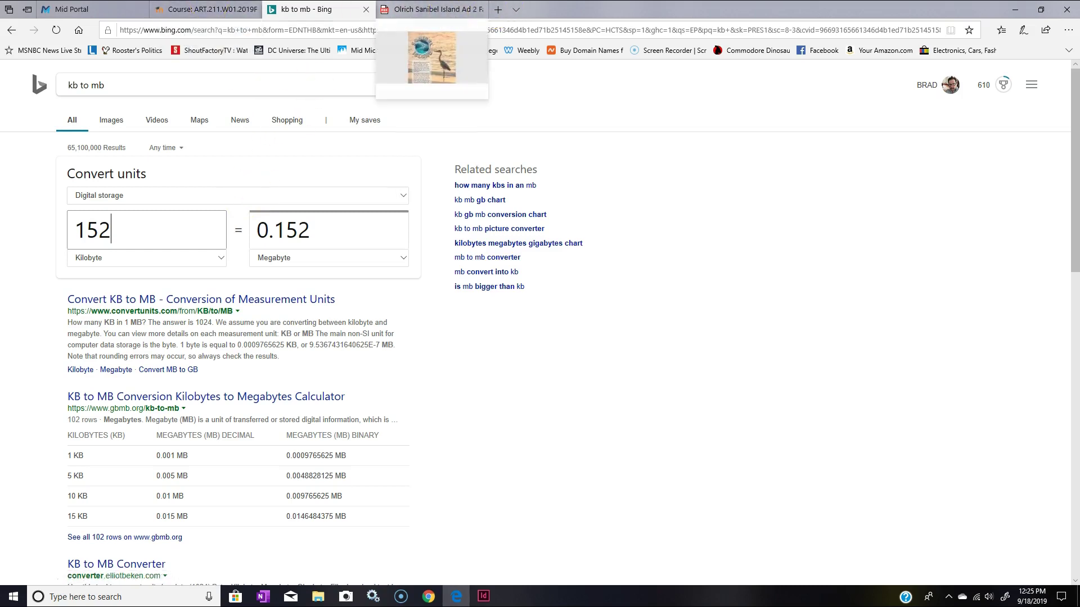
Step: Check the package folder's file sizes: PDF 152 KB, InDesign document 2,628 KB
left_click(318, 598)
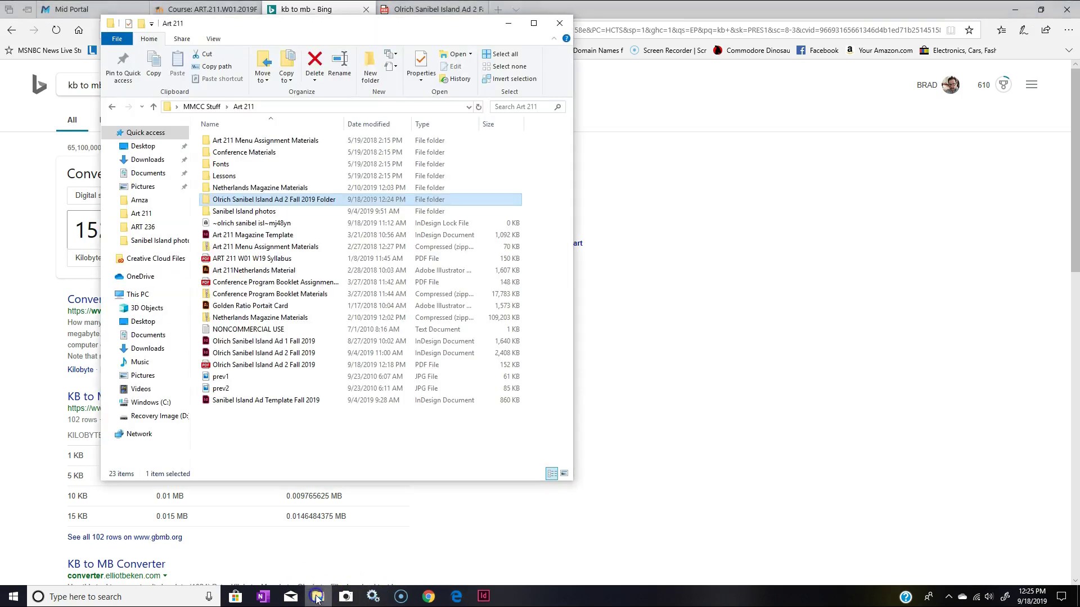
double_click(315, 200)
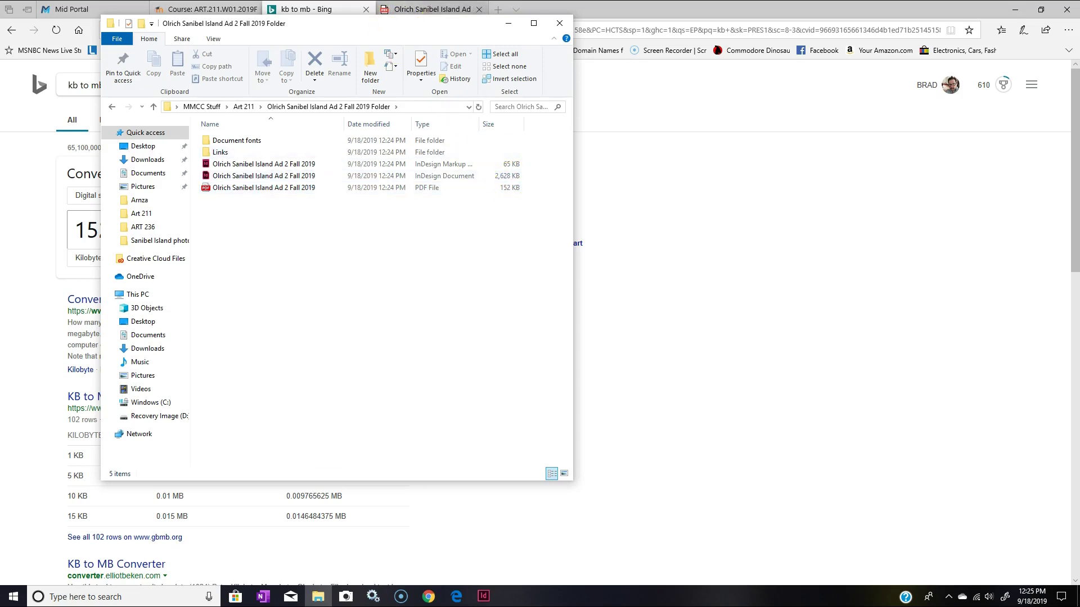
left_click(320, 10)
left_click(132, 230)
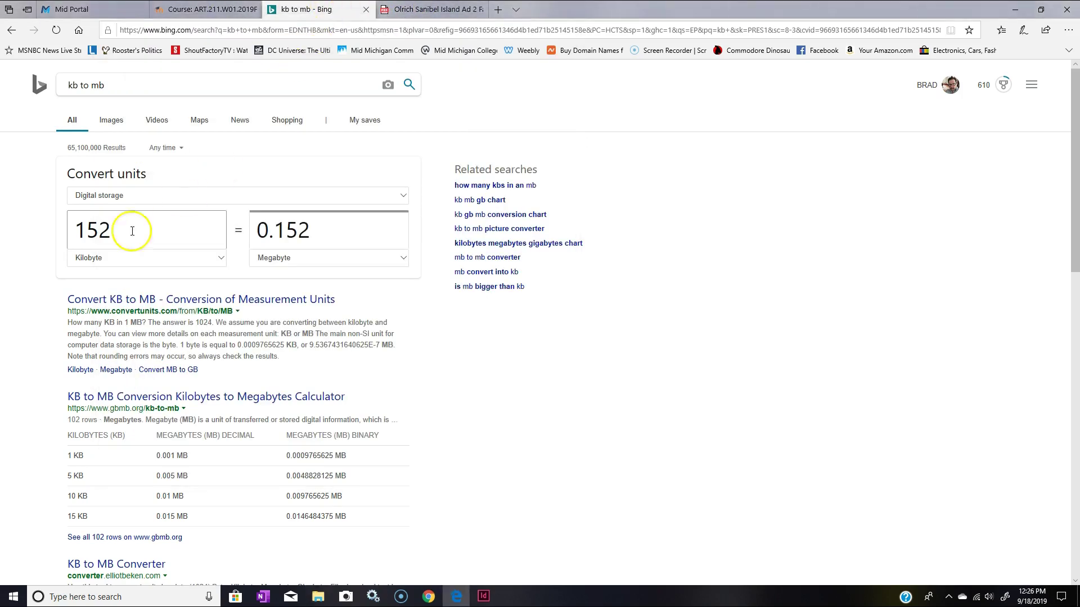
Step: Review the exported ad PDF and package folder, then select the 152 value in the Kilobyte box
left_click(217, 10)
left_click(431, 10)
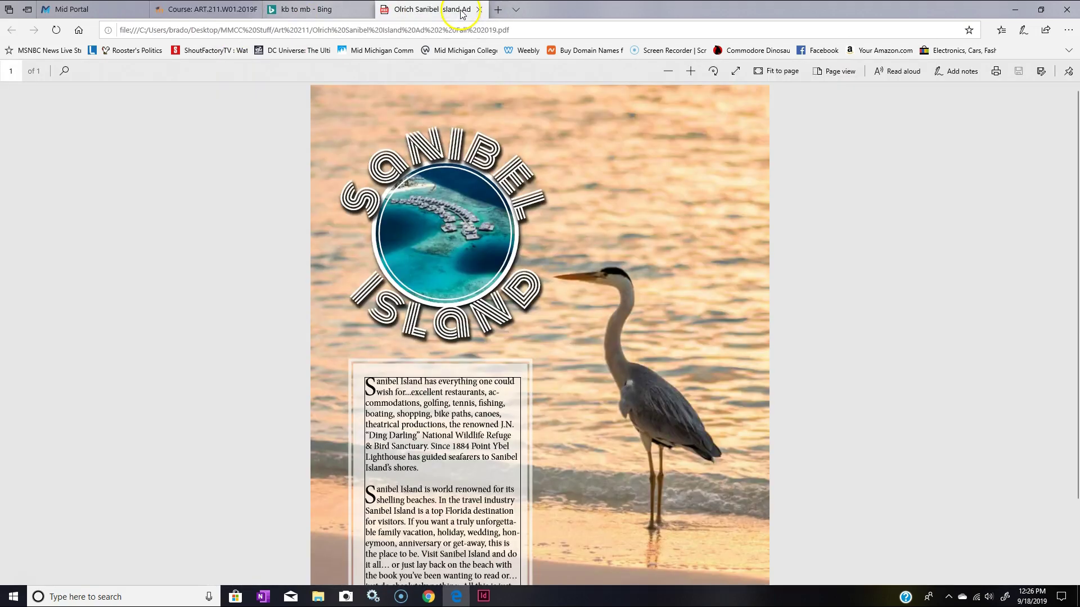
left_click(313, 17)
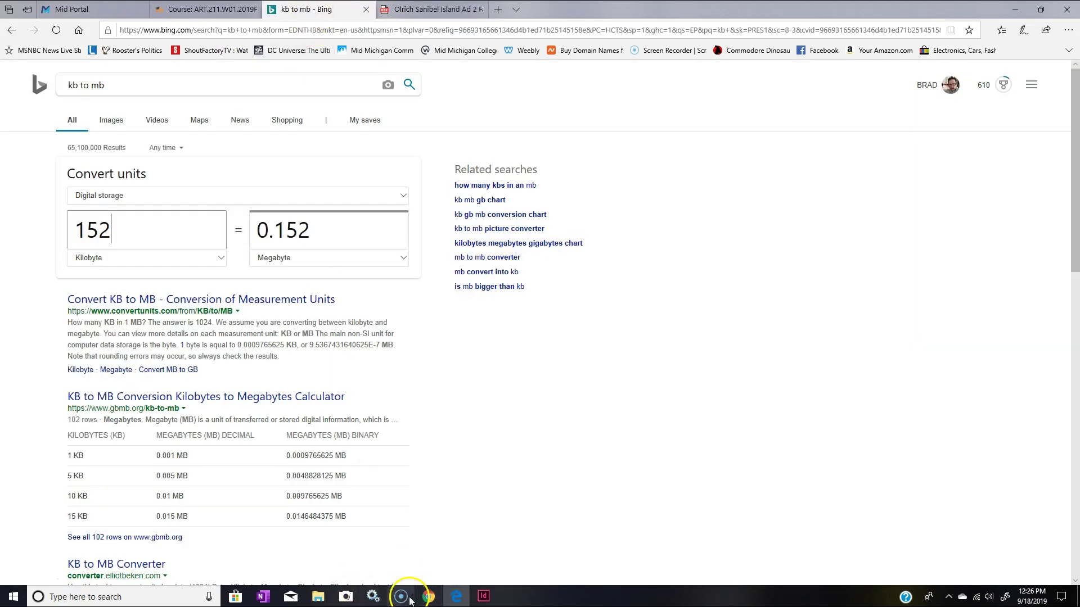
left_click(318, 596)
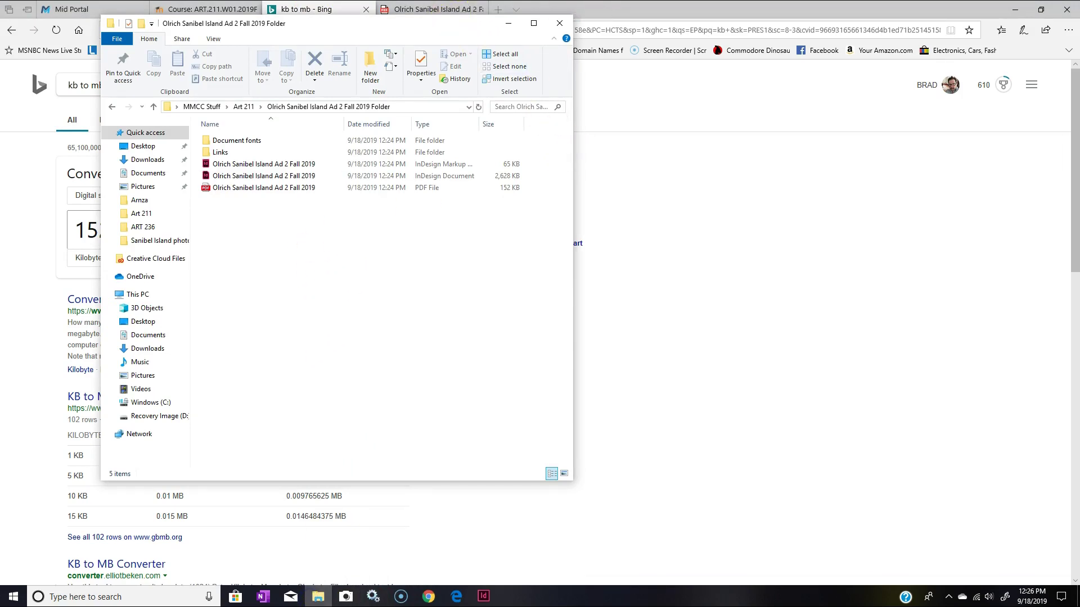
left_click(450, 11)
left_click_drag(72, 232, 163, 236)
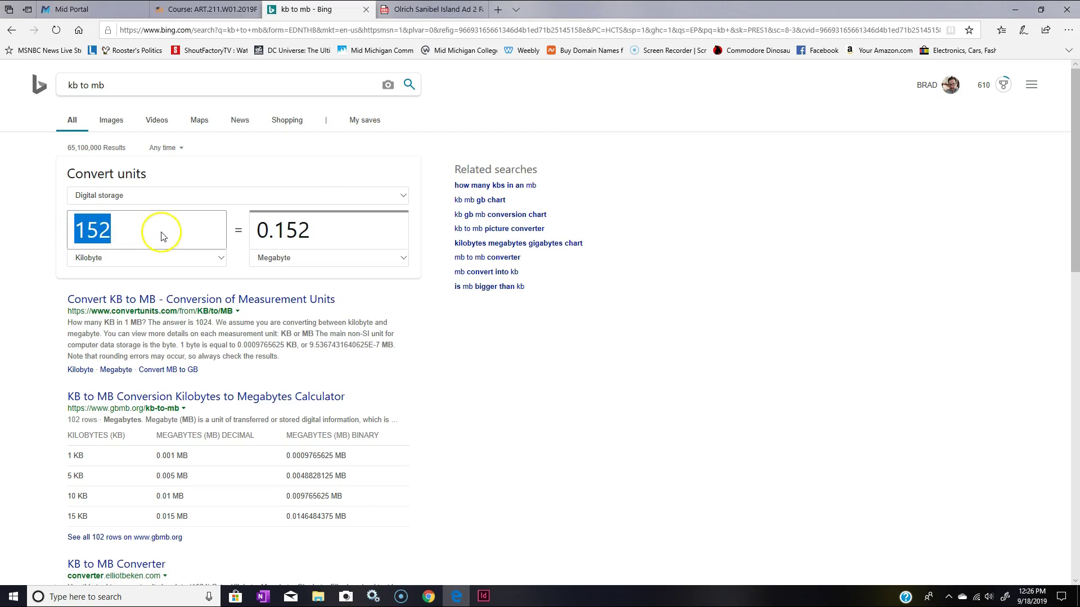
Step: Replace the Kilobyte value with 2628 to get 2.628 megabytes for the InDesign document
type("2628")
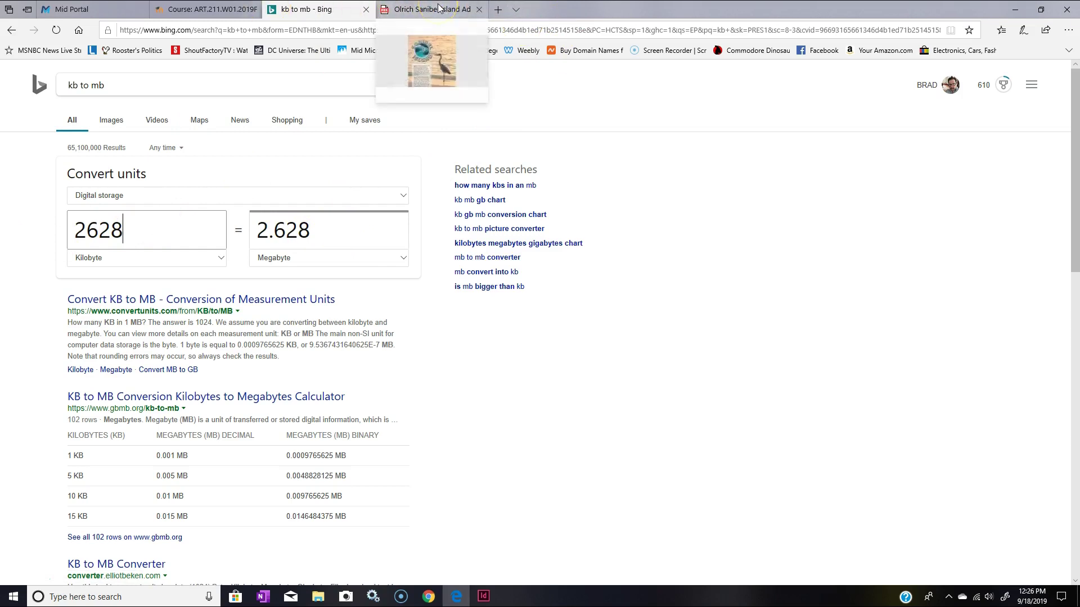
Step: Restore the InDesign window showing the Sanibel Island ad with its heron photo and logo
left_click(483, 601)
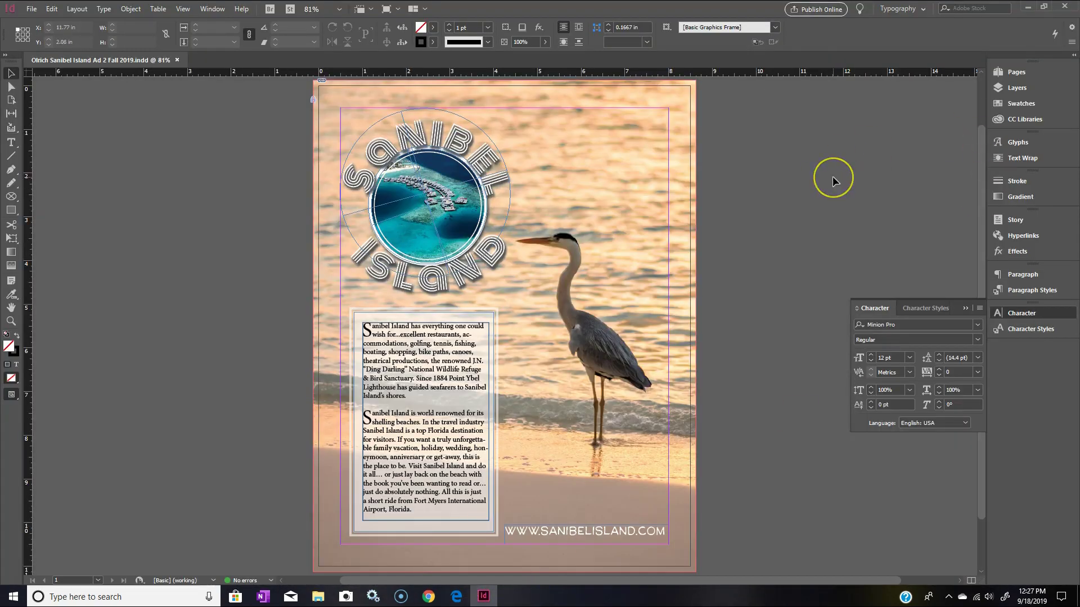